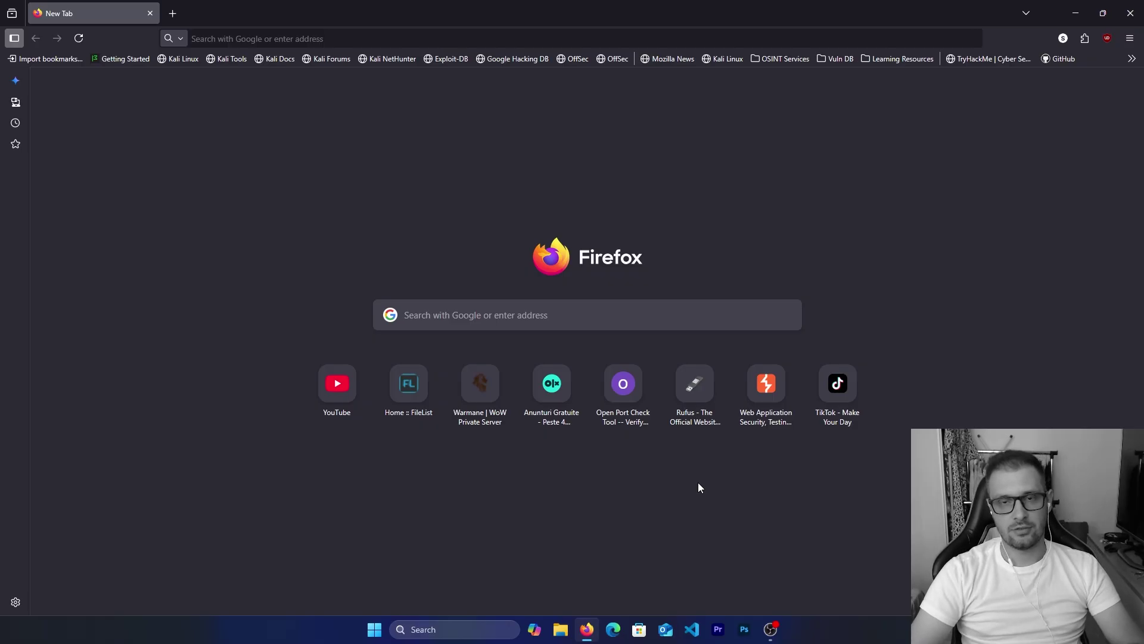
Step: Open the Ryujinx folder on Local Disk (D:) and launch the Ryujinx application
click(560, 629)
click(216, 481)
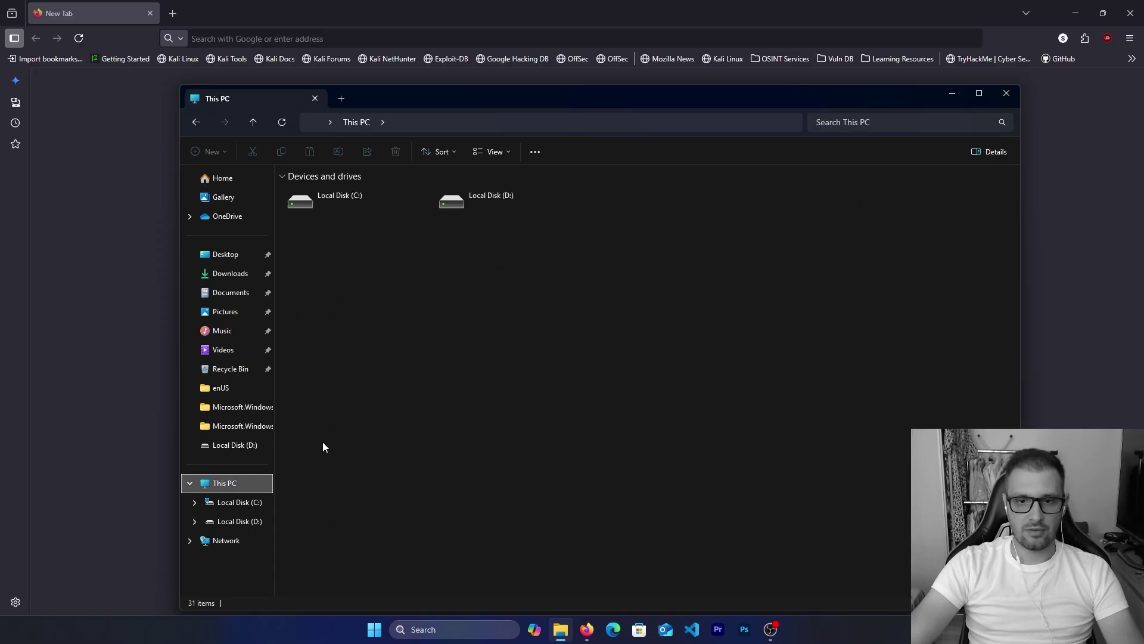
double_click(506, 195)
scroll(547, 322, down, 6)
scroll(547, 341, down, 5)
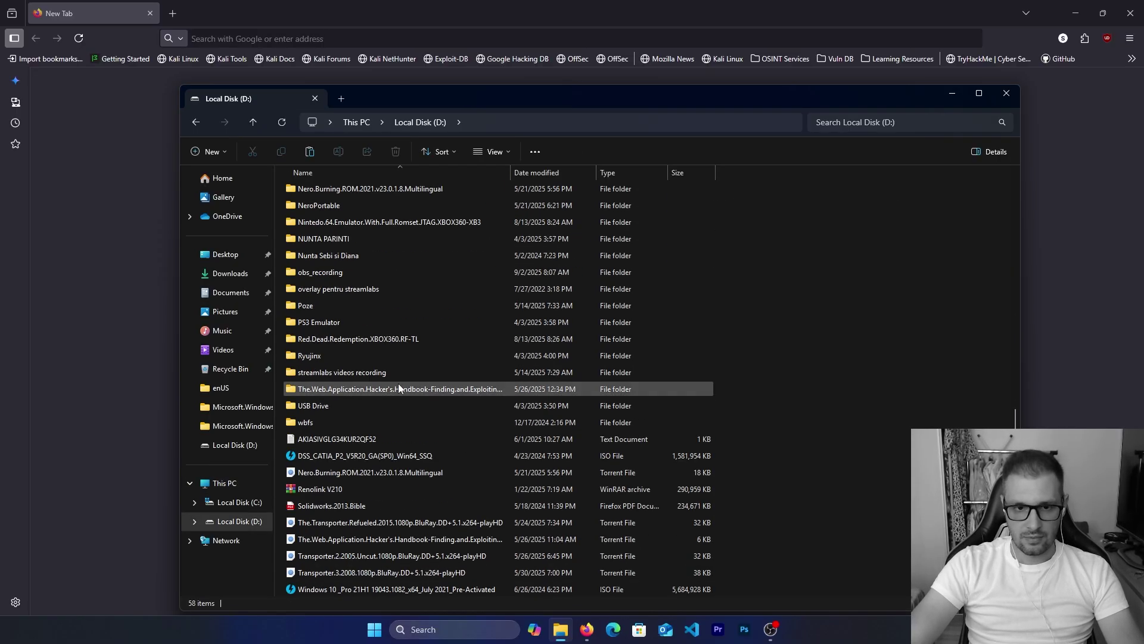
double_click(345, 360)
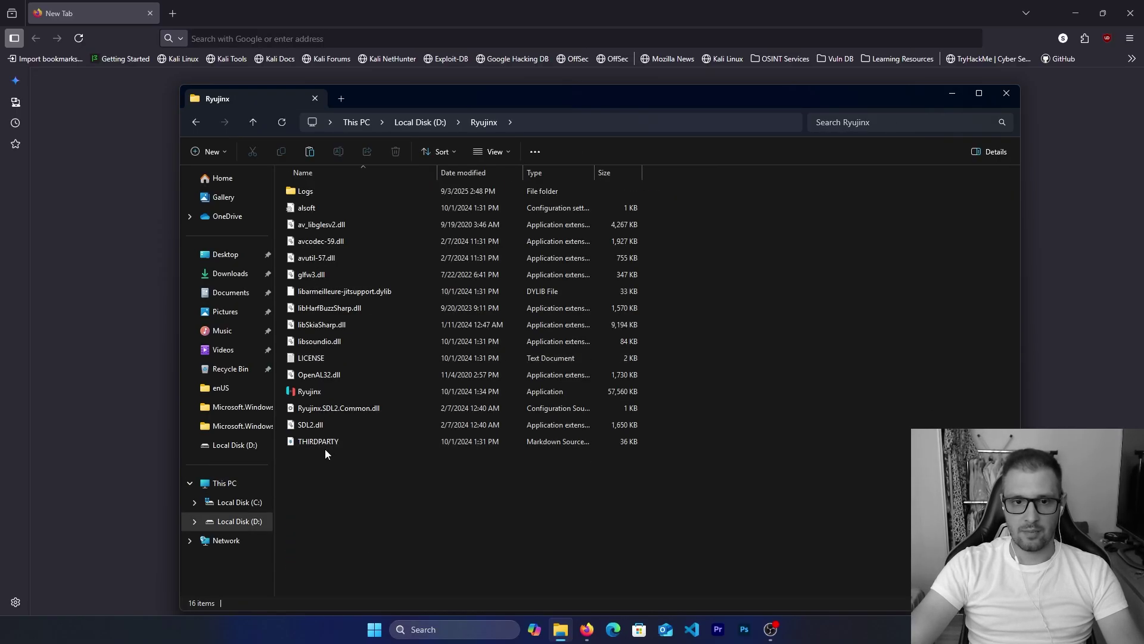
click(317, 395)
double_click(317, 395)
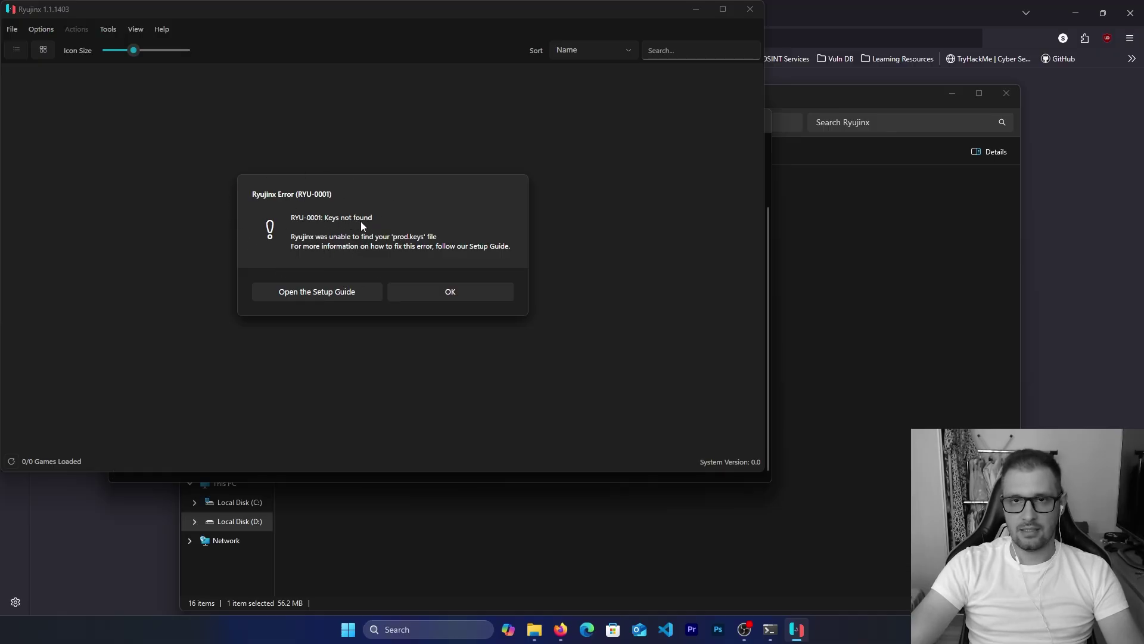
Step: Open the Setup Guide from the missing-keys error and dismiss the GitHub release error in Ryujinx
click(311, 296)
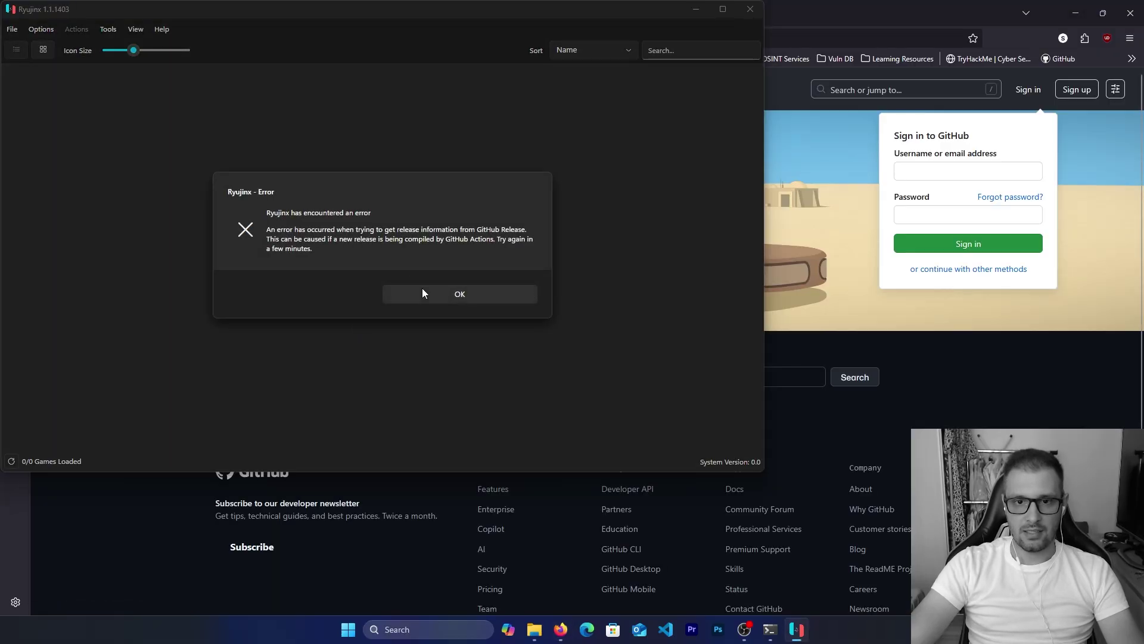
click(460, 293)
click(914, 377)
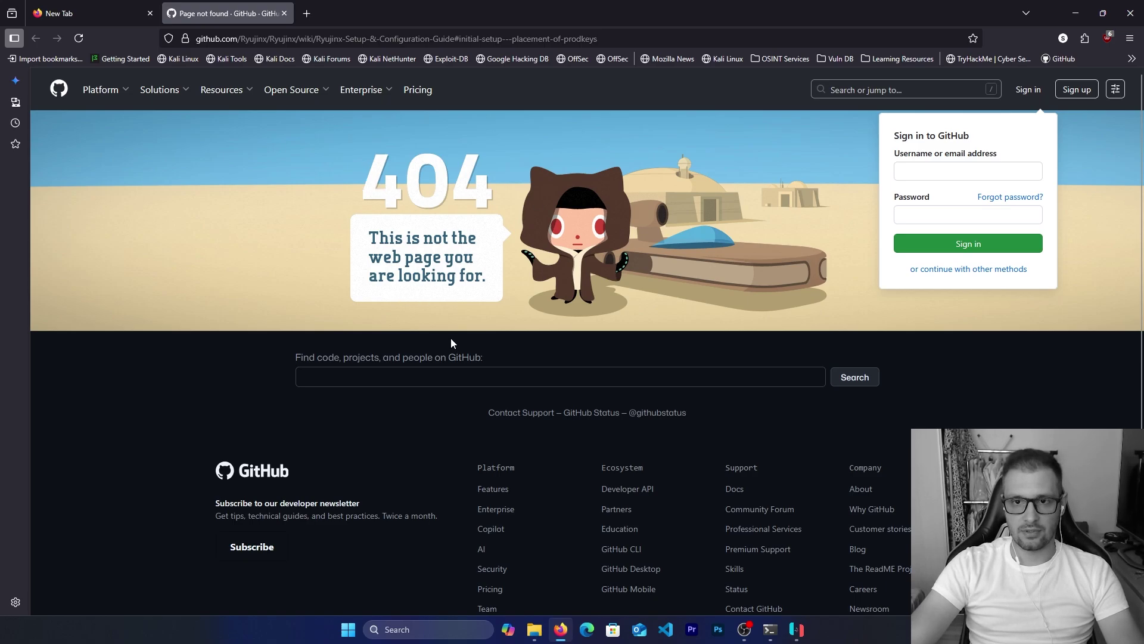
Step: Replace the GitHub page with a new browser tab and search Google for "prod keys"
click(308, 14)
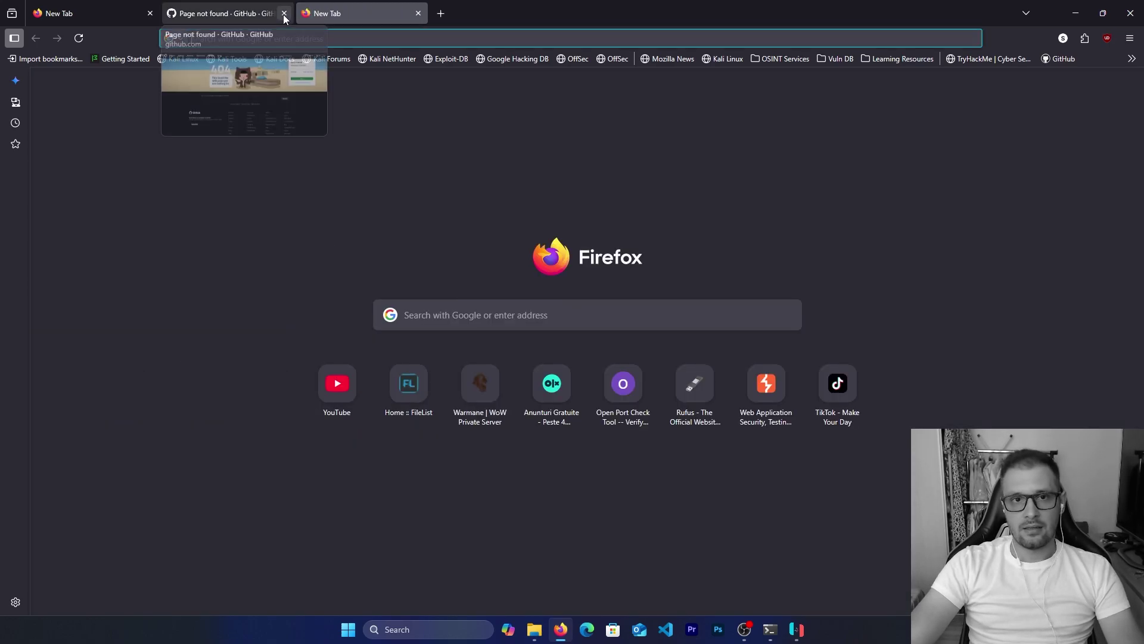
click(284, 13)
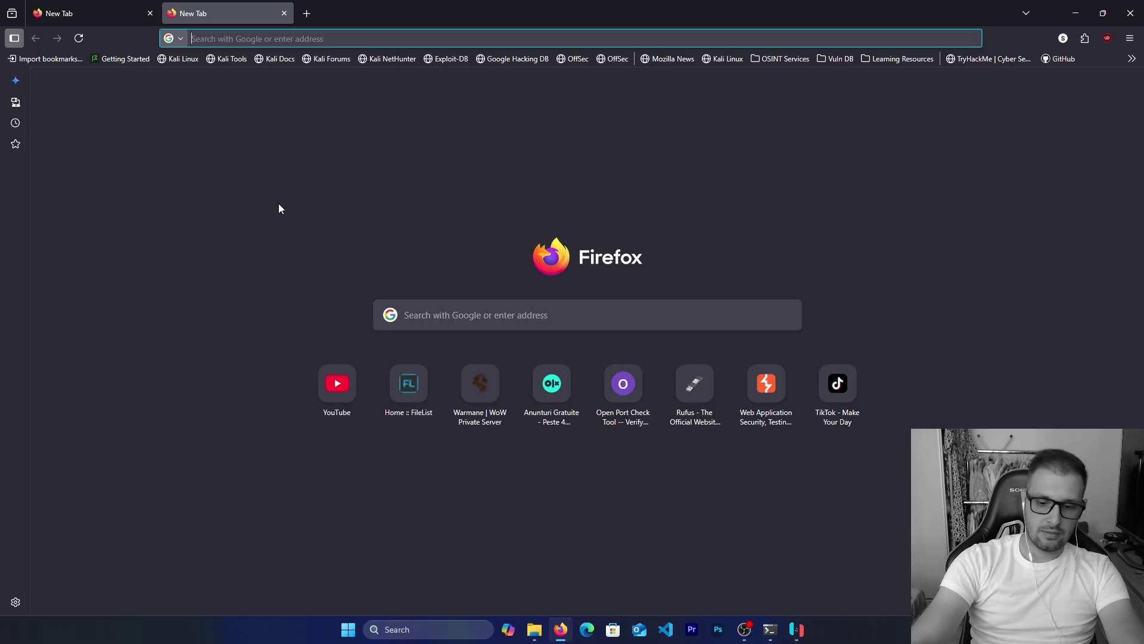
text(prod keys)
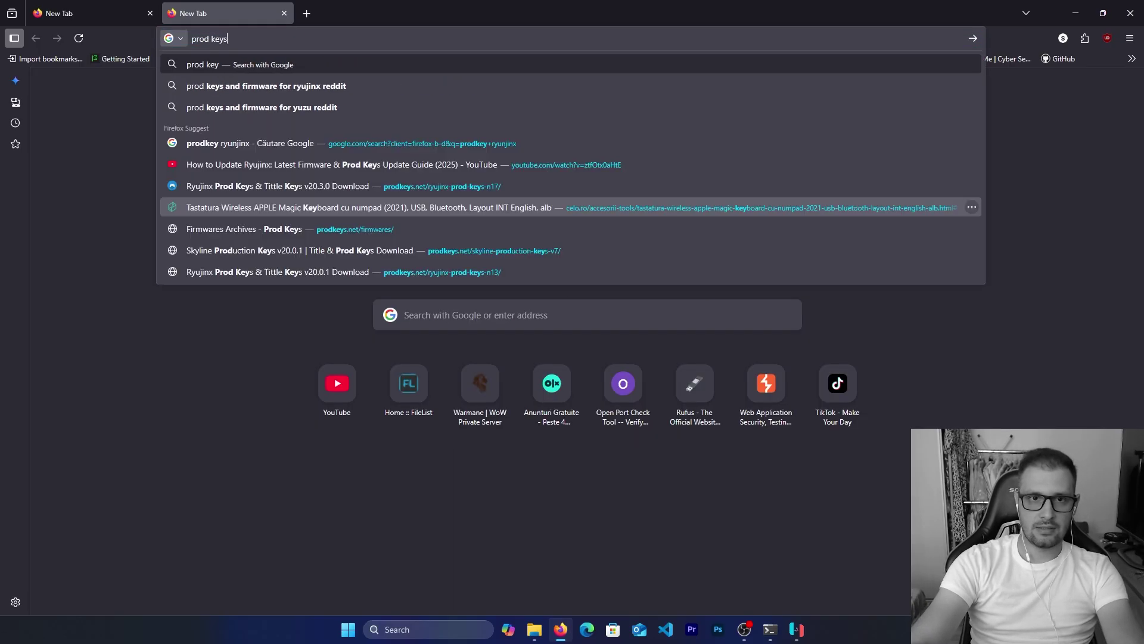
key(Return)
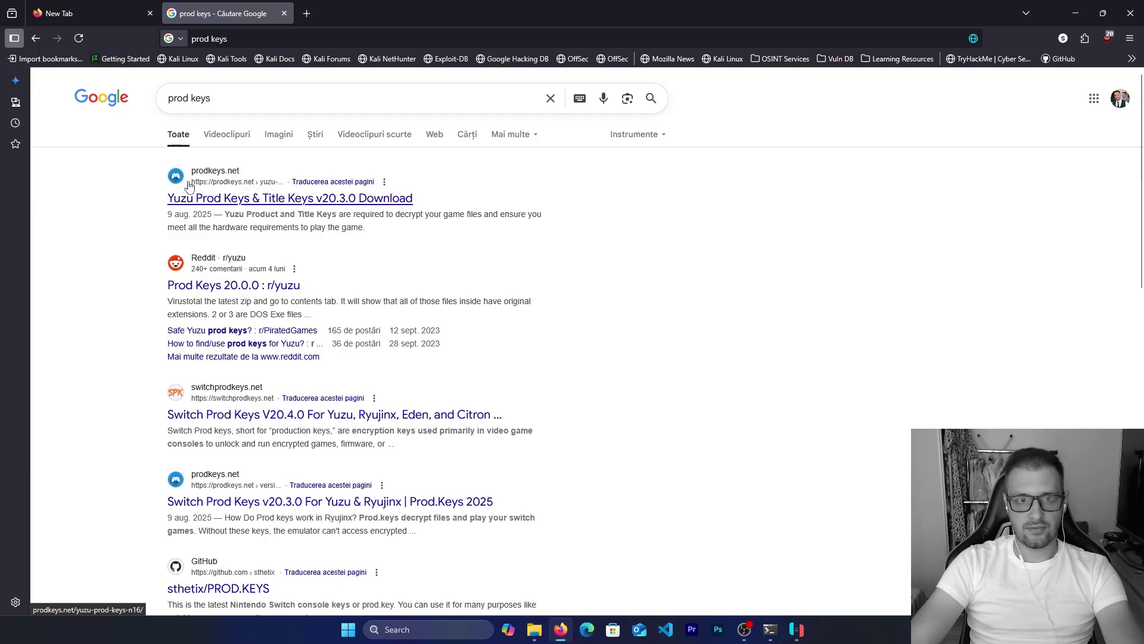
Step: Open the prodkeys.net result for Yuzu Prod Keys & Title Keys and go to the site's main Switch Prod Keys page
click(210, 207)
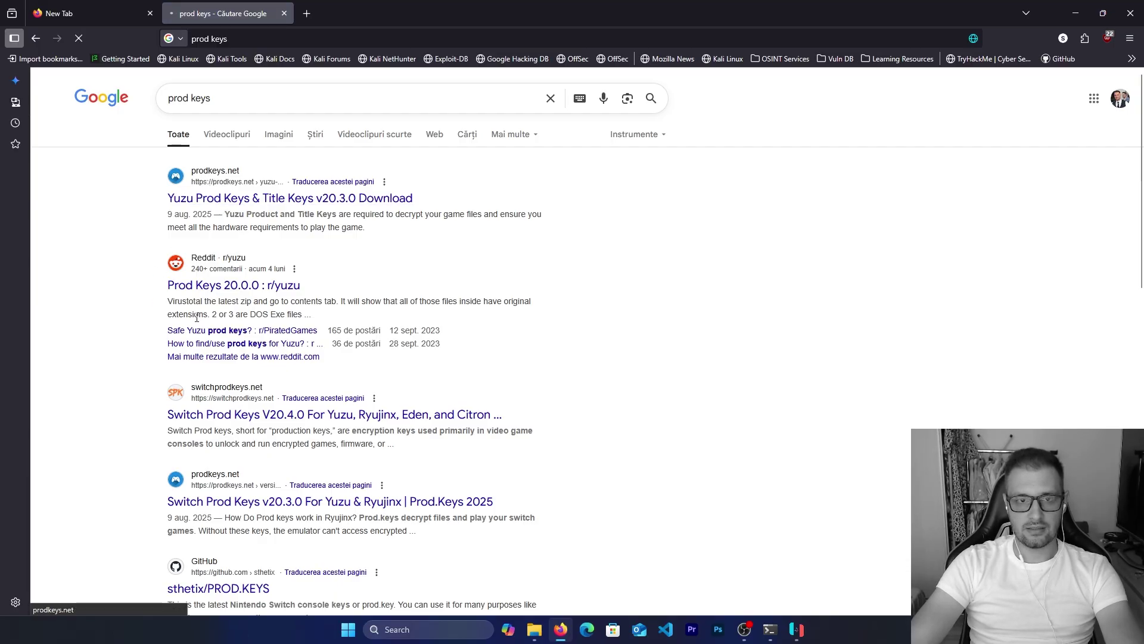
scroll(273, 317, down, 8)
scroll(470, 171, up, 8)
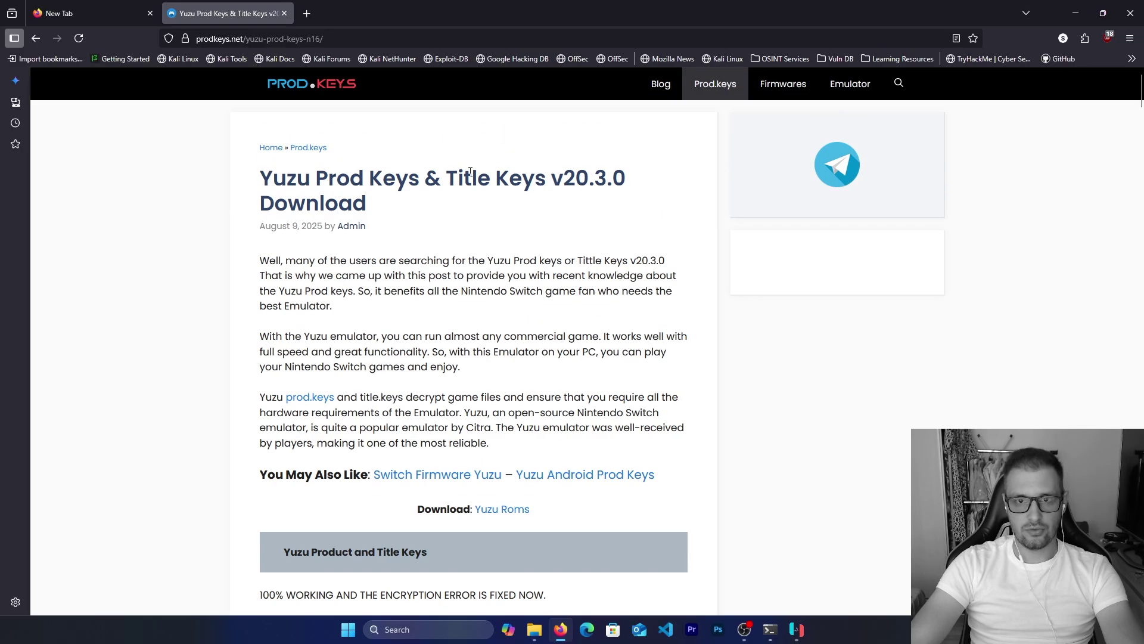
scroll(470, 171, down, 5)
scroll(434, 370, up, 5)
click(335, 91)
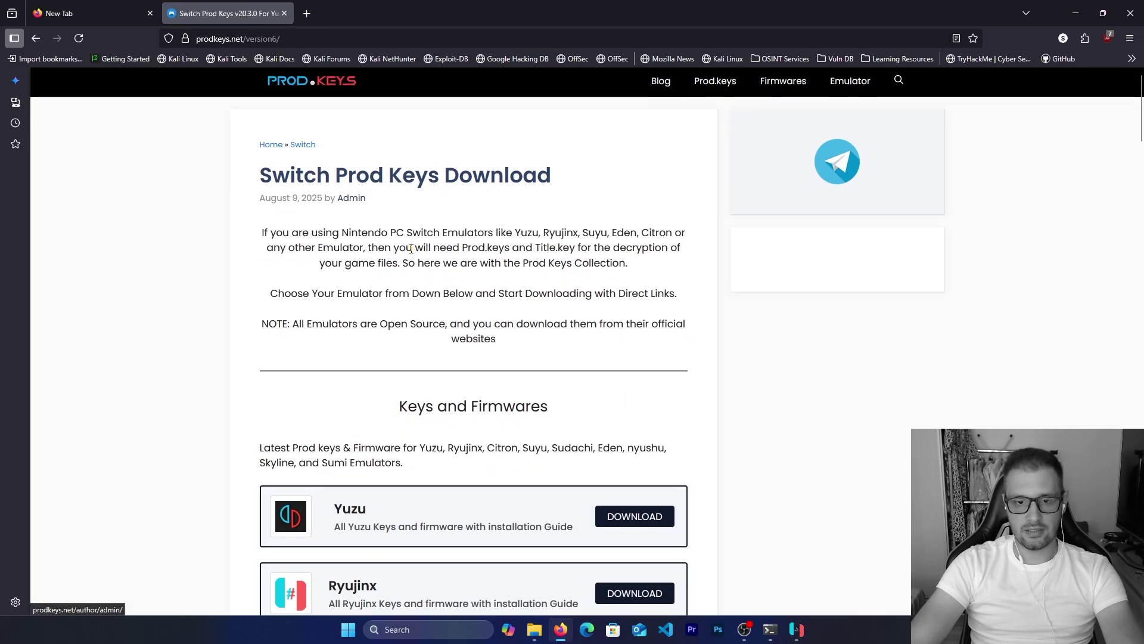
Step: Open the Ryujinx download page from the Keys and Firmwares list
scroll(414, 367, down, 3)
scroll(420, 334, down, 1)
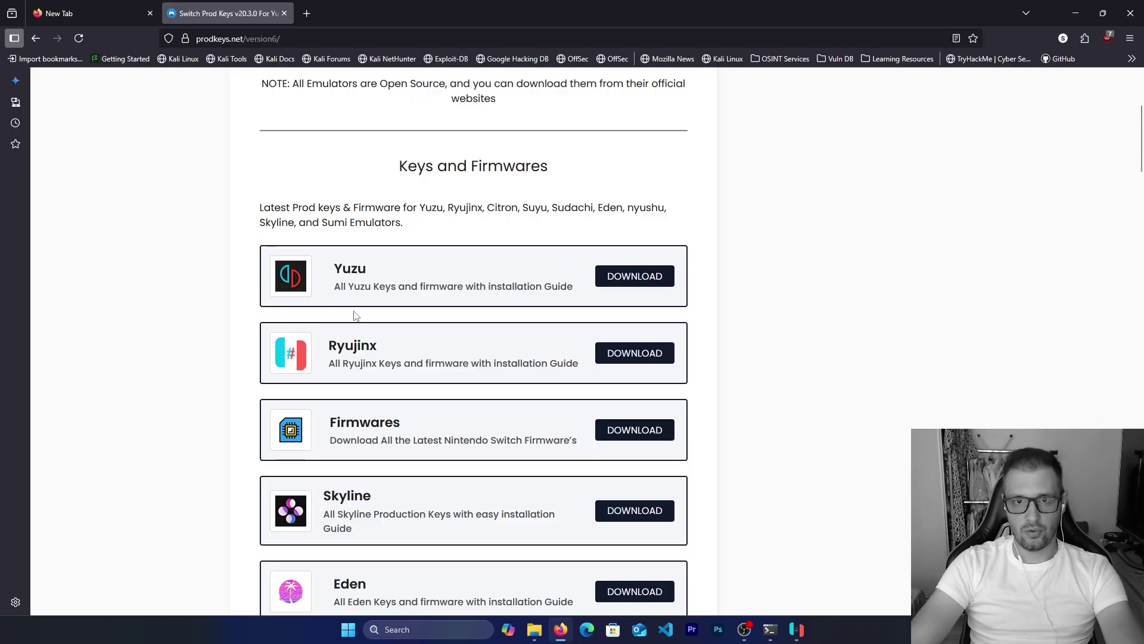
scroll(355, 315, down, 2)
scroll(559, 439, up, 3)
scroll(309, 342, down, 5)
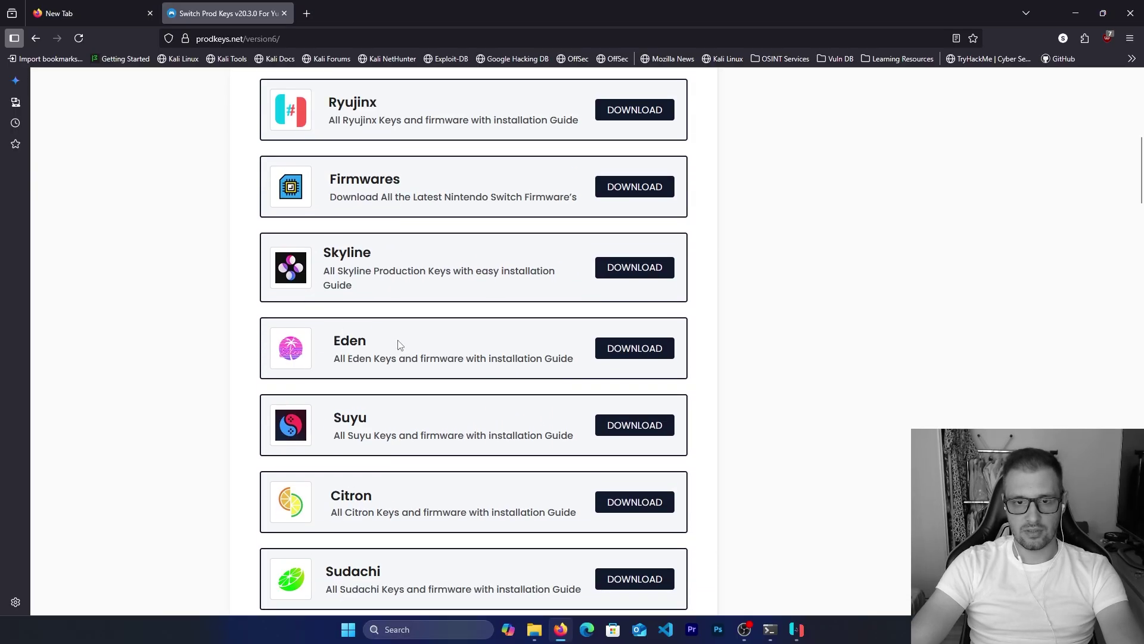
scroll(399, 346, up, 4)
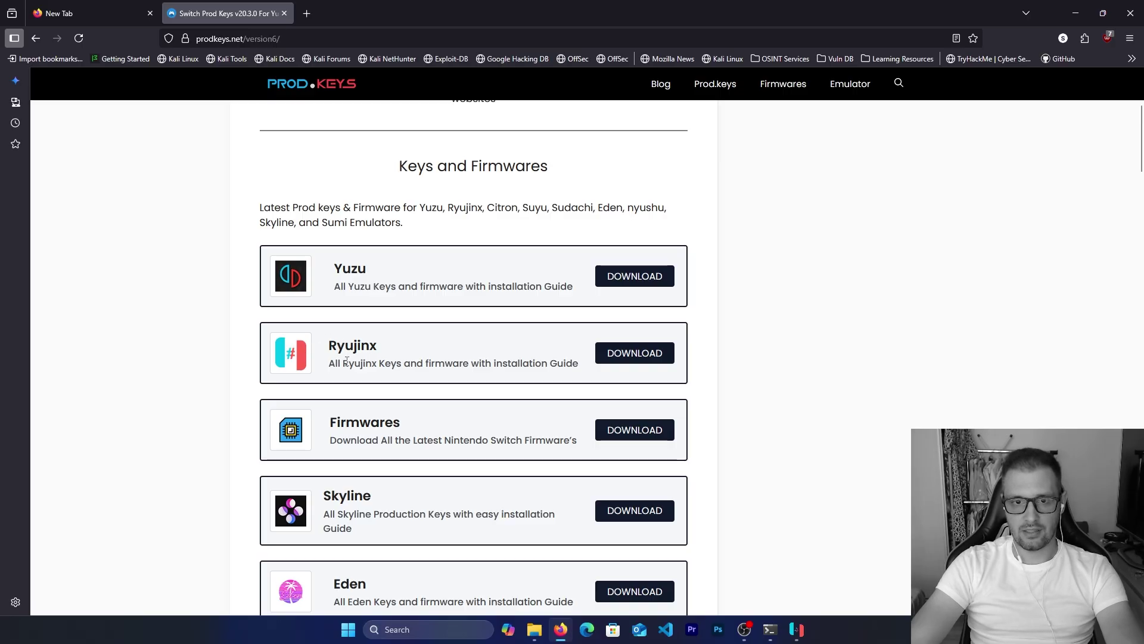
click(642, 369)
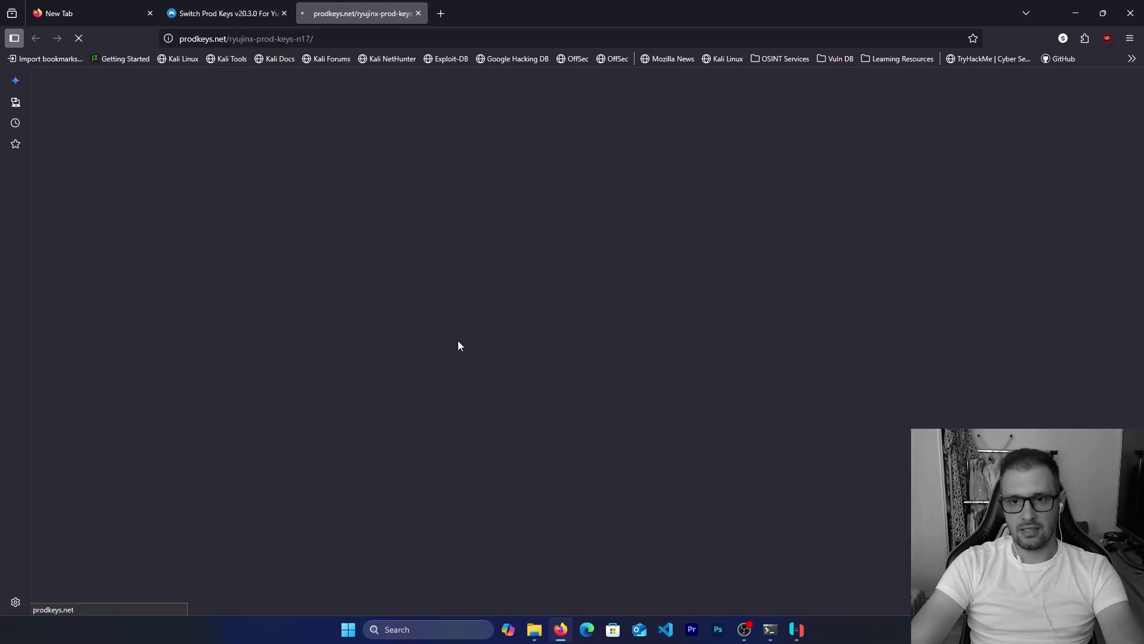
Step: Download the v20.3.0 Ryujinx product keys and open the downloaded ProdKeys.net-v20.3.0.zip archive
scroll(457, 344, down, 5)
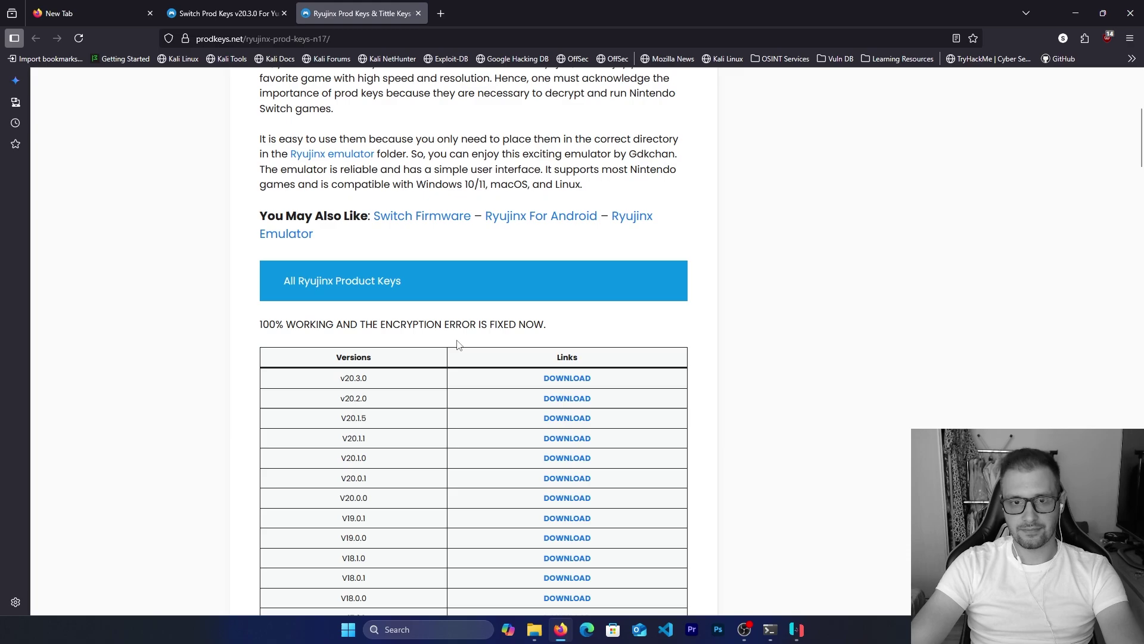
scroll(458, 344, down, 1)
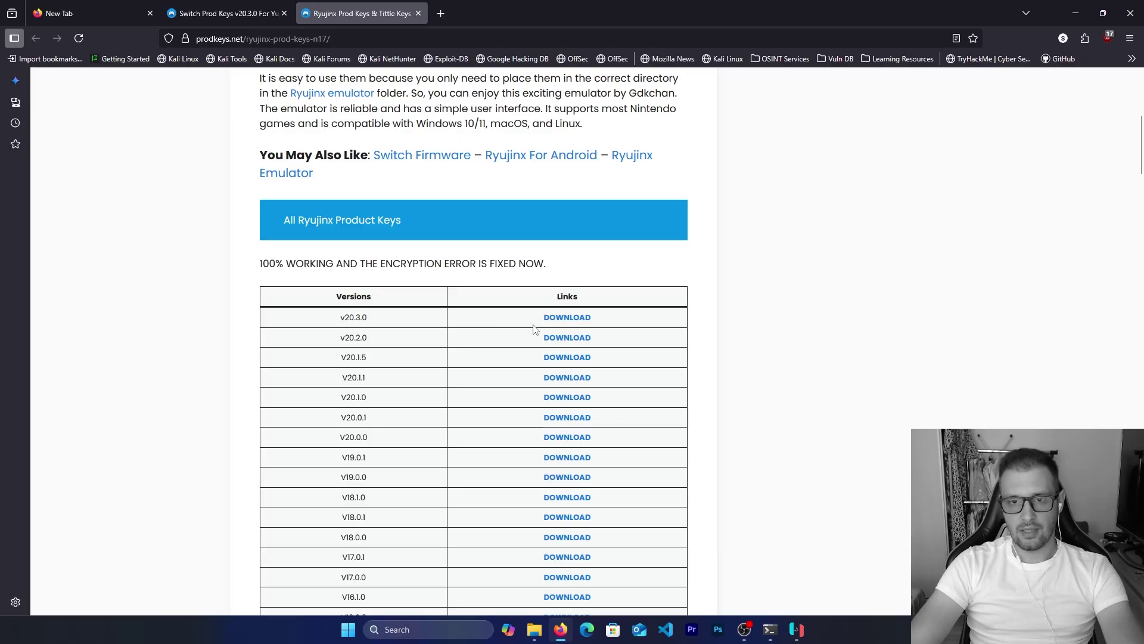
click(561, 321)
click(471, 299)
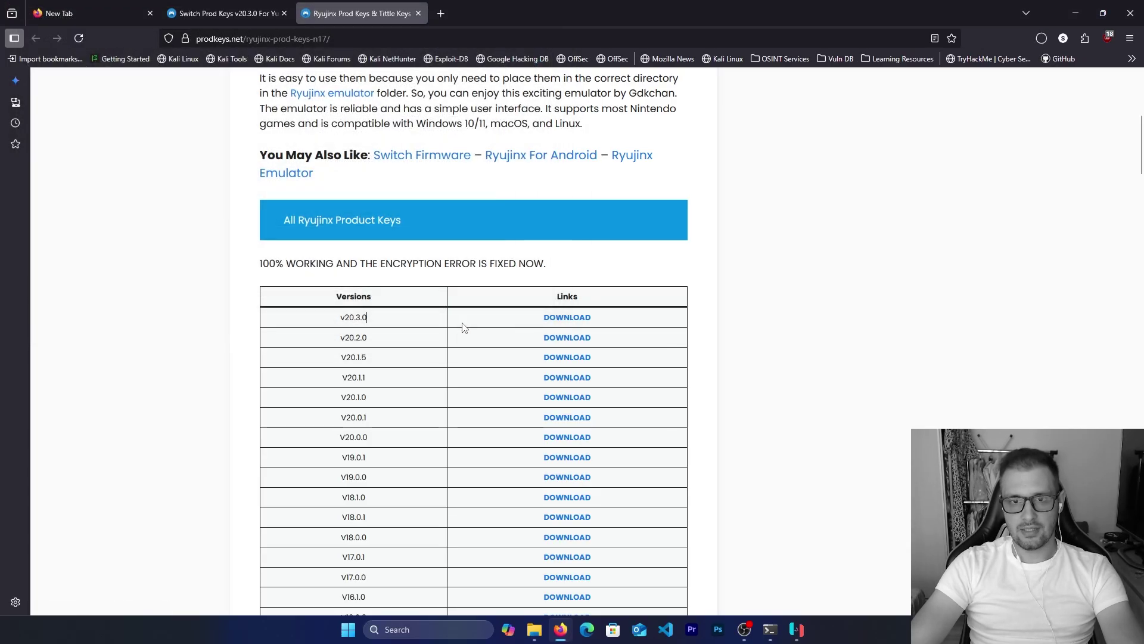
click(1041, 39)
click(868, 74)
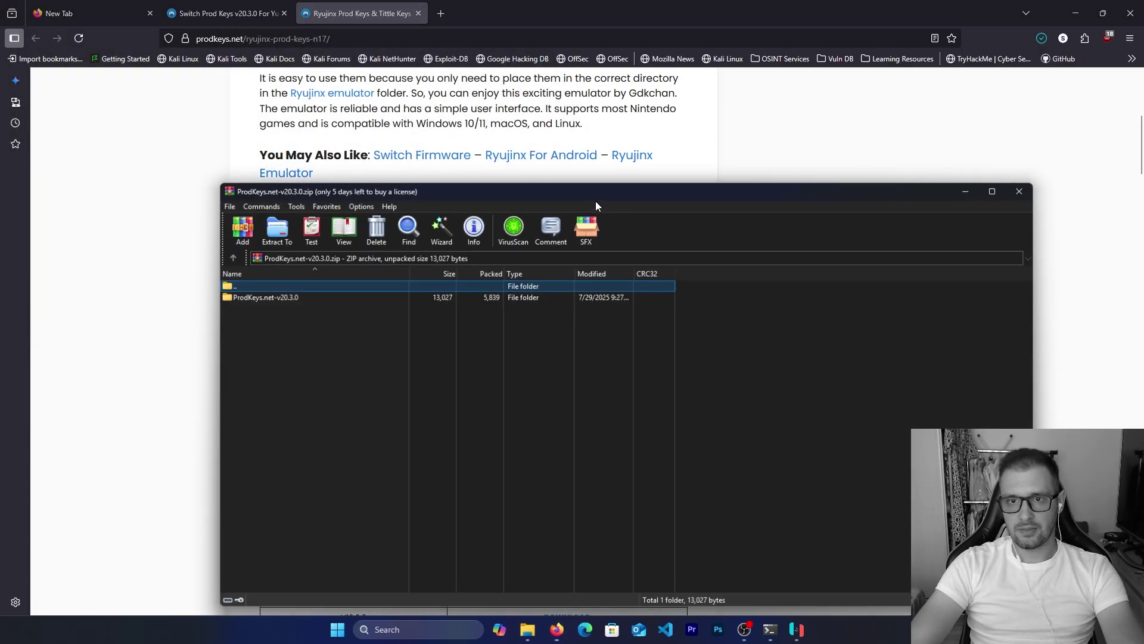
Step: Open the ProdKeys.net-v20.3.0 folder inside the archive and select the prod.keys file
double_click(266, 297)
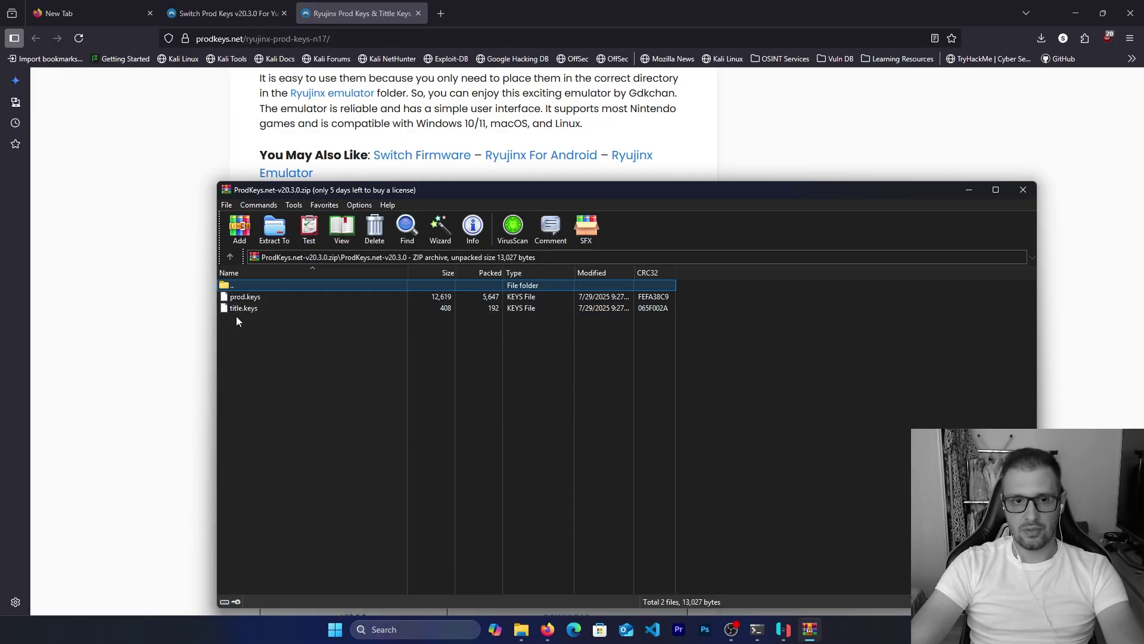
click(241, 297)
click(245, 308)
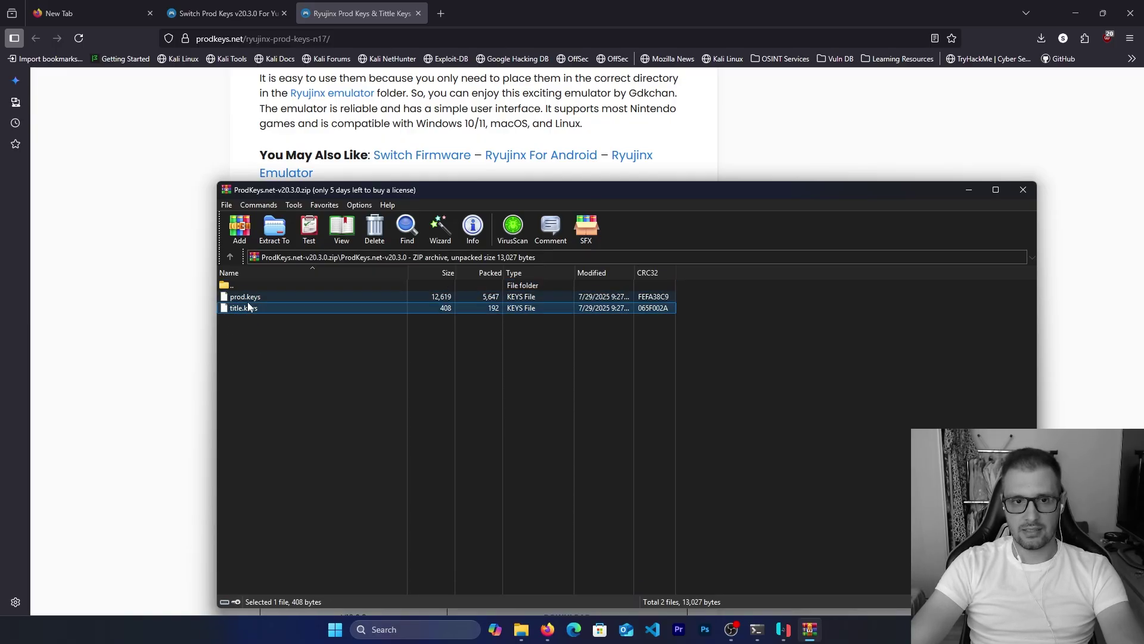
click(244, 296)
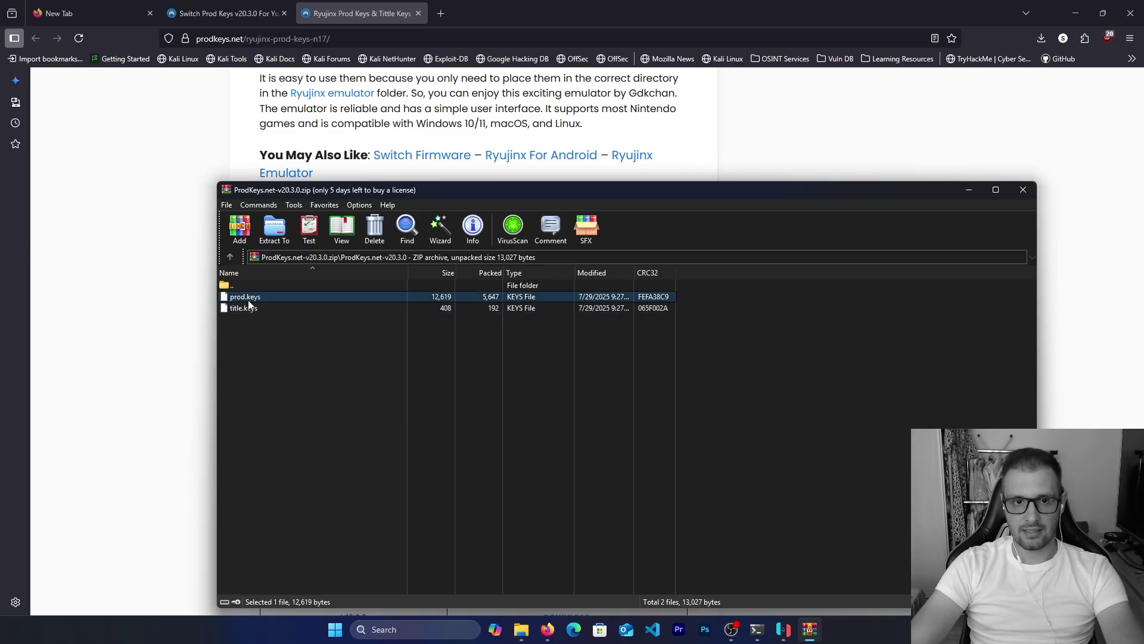
Step: Switch to File Explorer and open the current user's AppData folder under Users on Local Disk (C:)
click(526, 638)
click(225, 482)
click(316, 201)
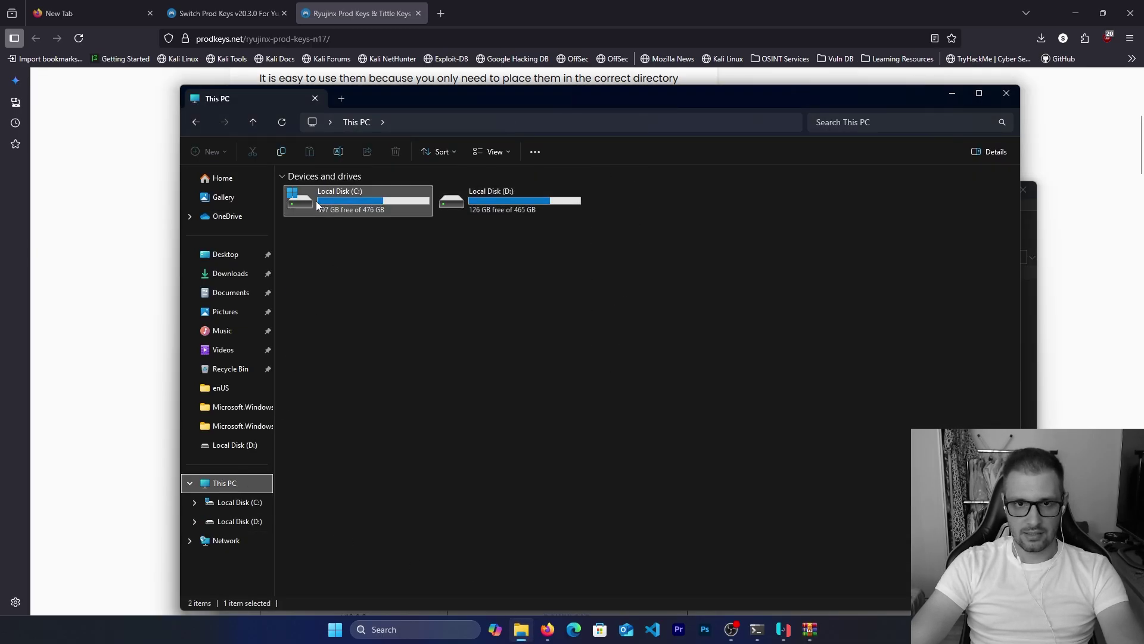
double_click(316, 202)
double_click(308, 326)
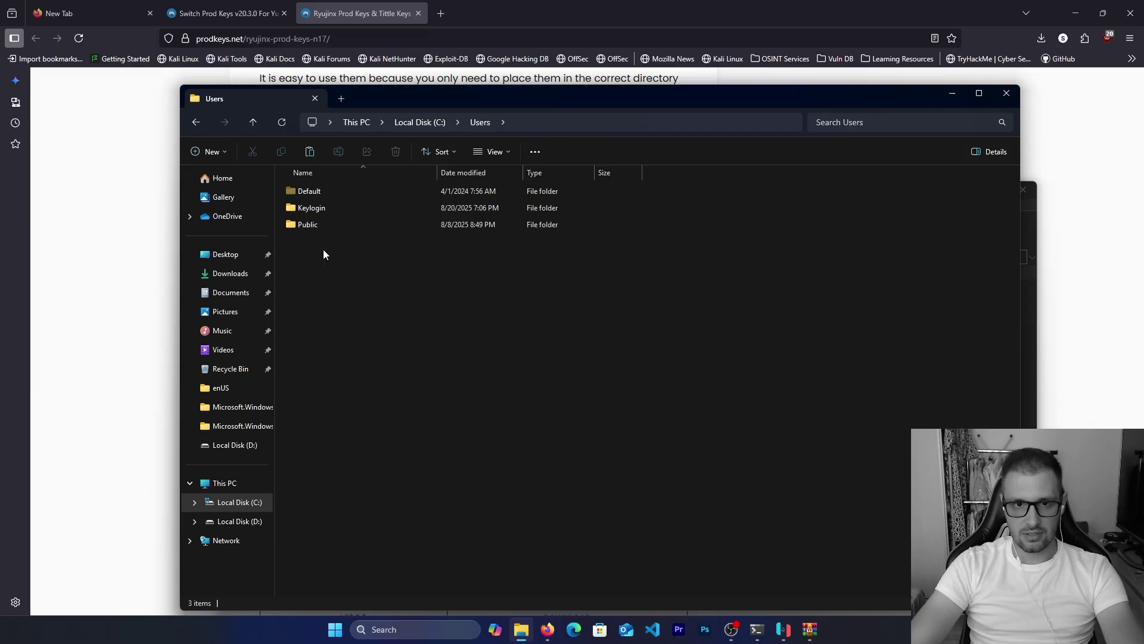
double_click(327, 209)
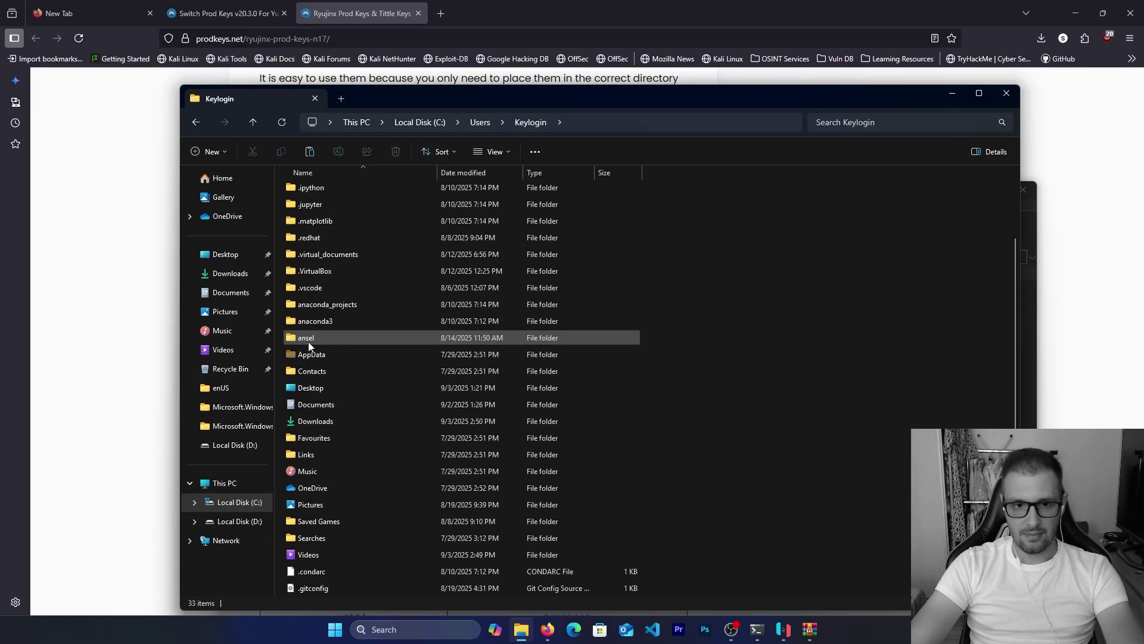
scroll(310, 351, down, 1)
double_click(325, 306)
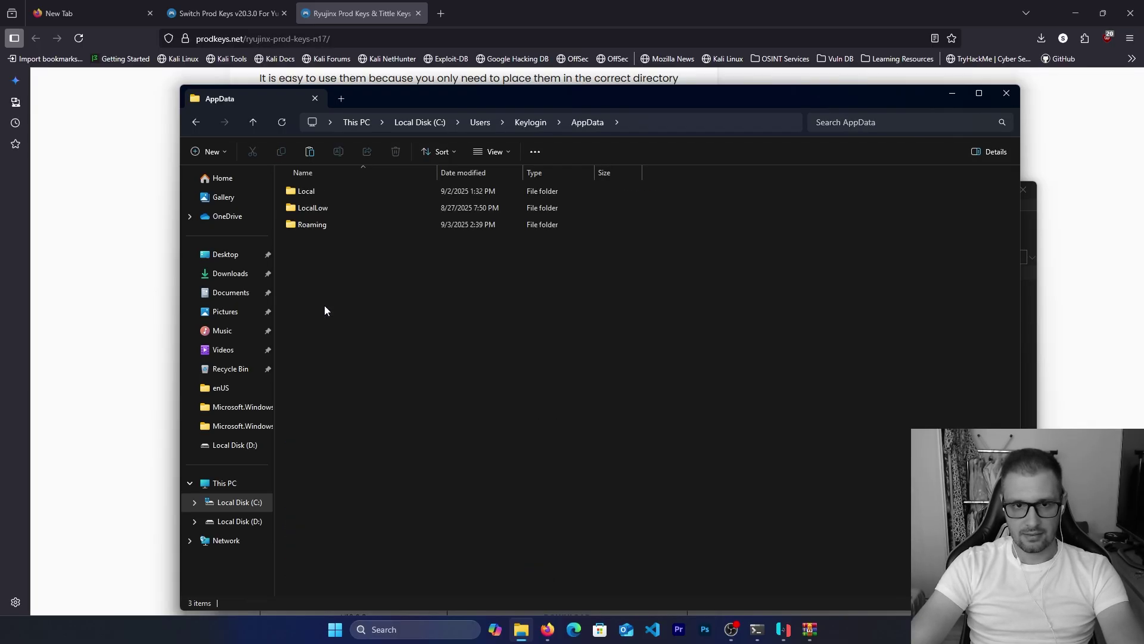
Step: Look for a Ryujinx folder in AppData's Local folder and return to AppData
double_click(316, 192)
scroll(360, 370, down, 4)
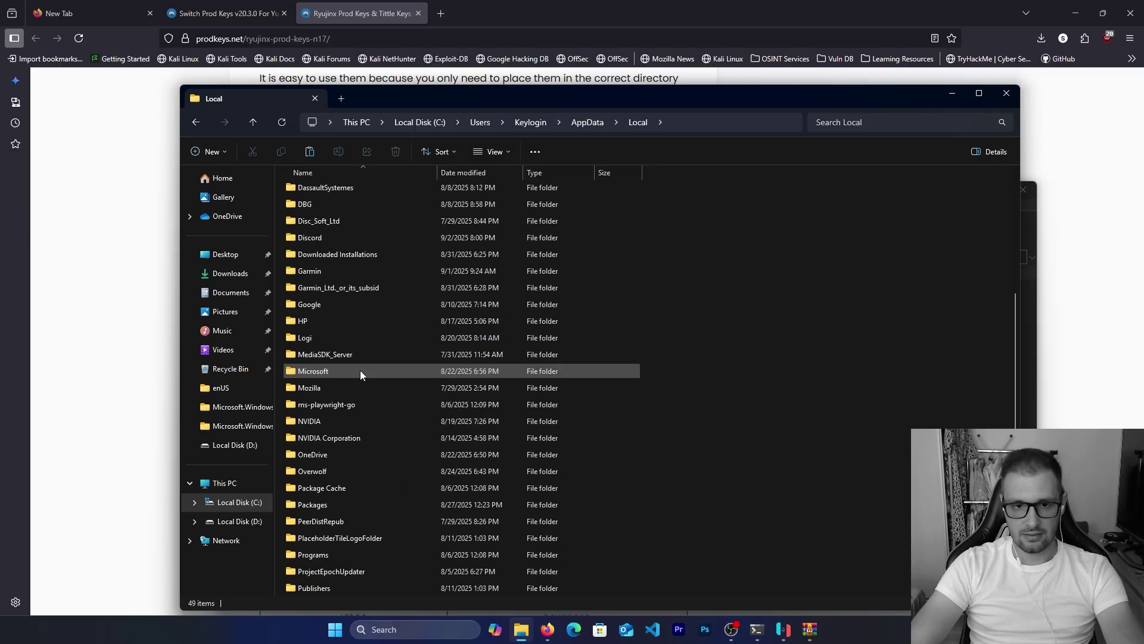
scroll(360, 370, down, 3)
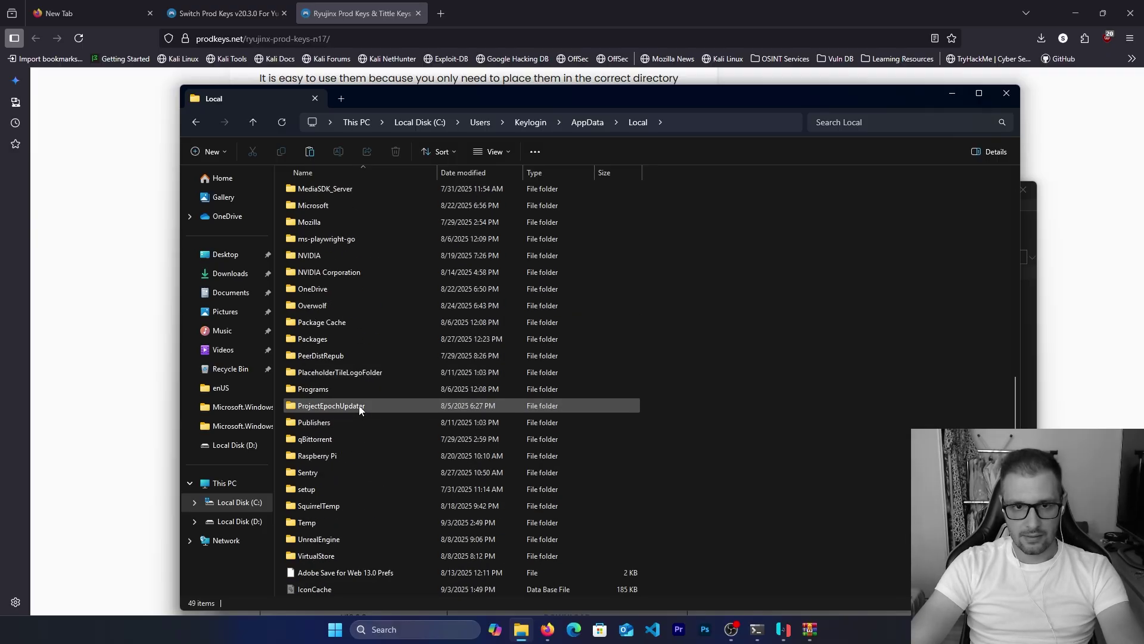
scroll(355, 494, up, 3)
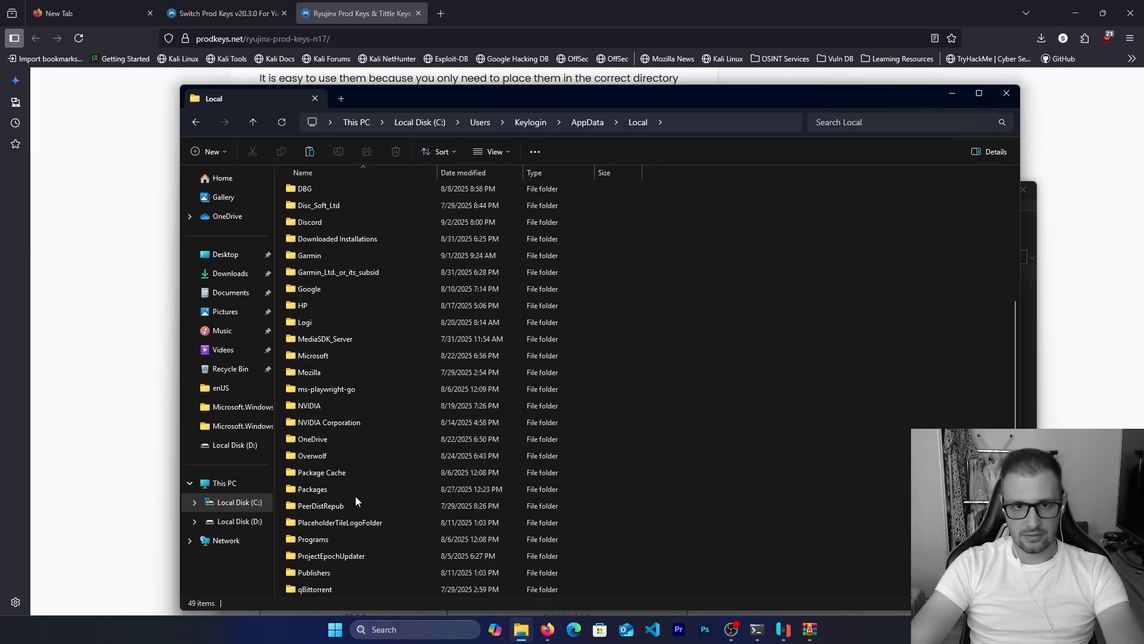
scroll(356, 496, down, 3)
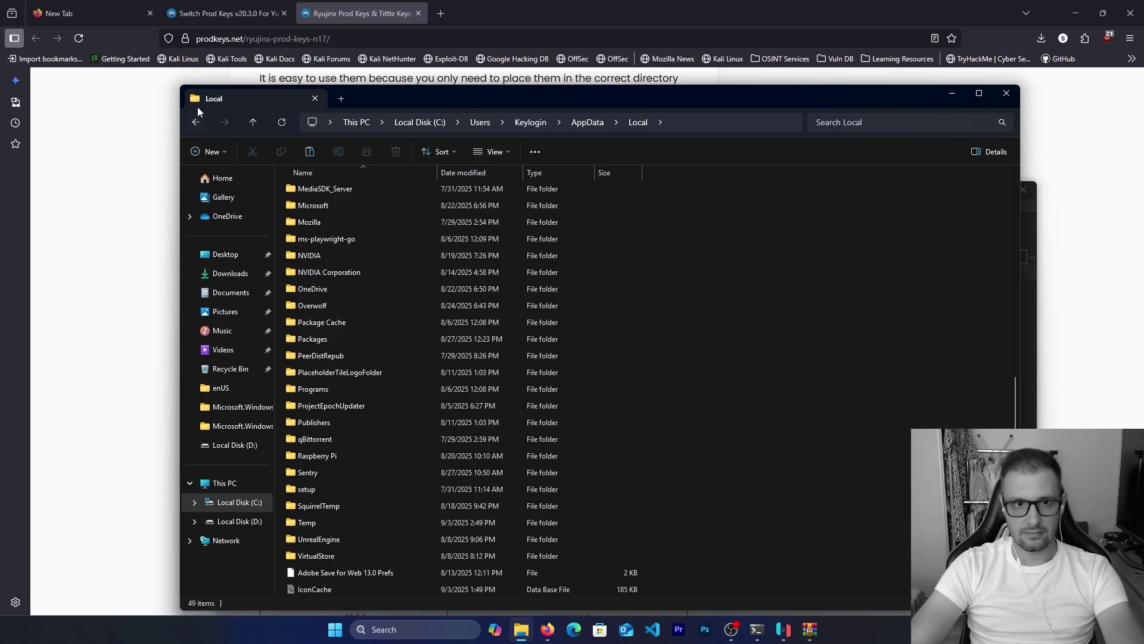
click(196, 121)
Step: Open the system folder inside AppData's Roaming\Ryujinx folder
double_click(315, 221)
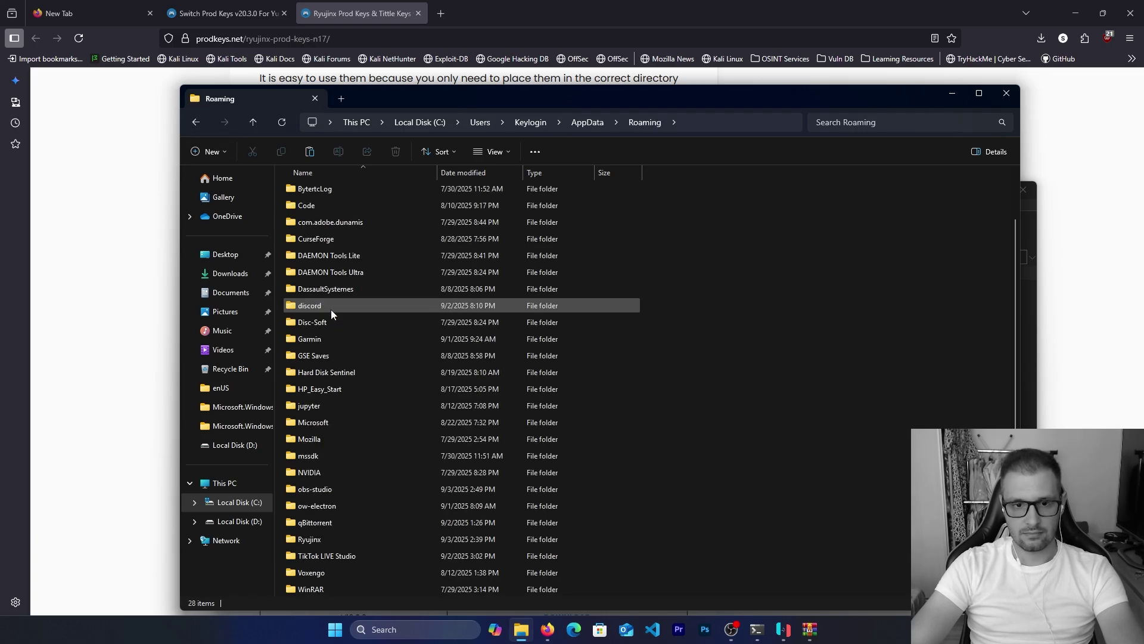
double_click(294, 540)
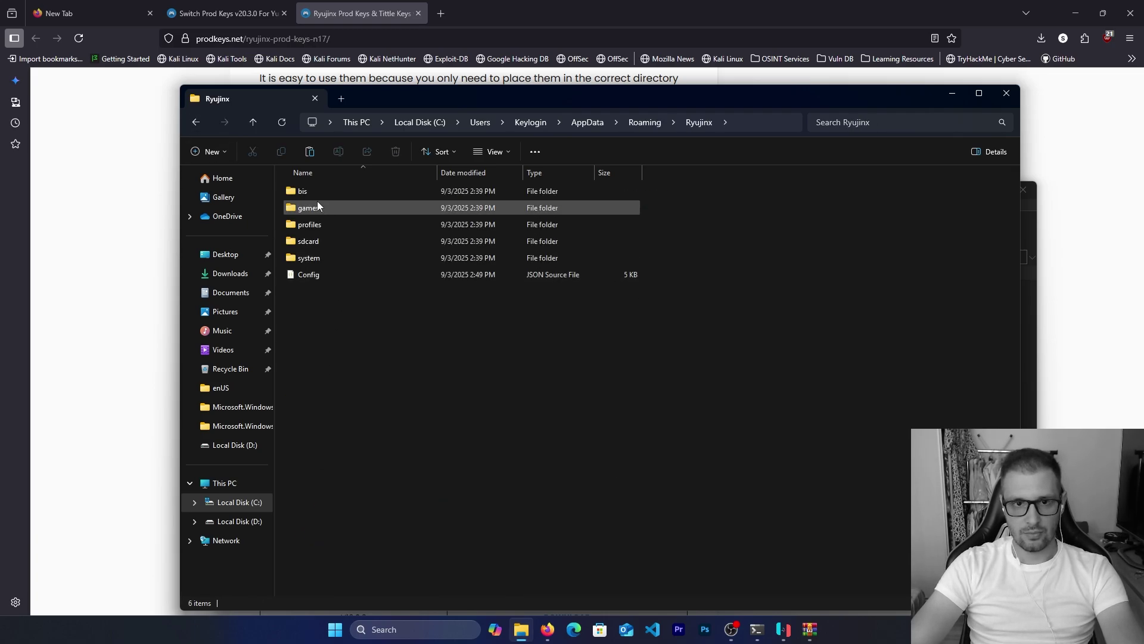
double_click(317, 258)
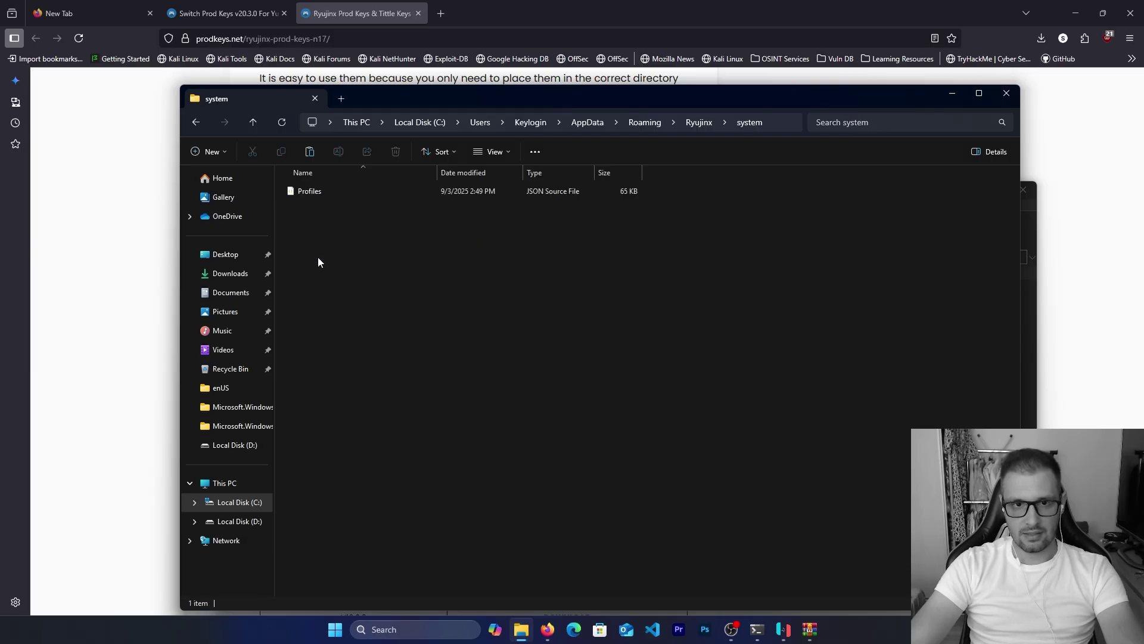
Step: Check the sdcard and profiles folders inside the Ryujinx folder and return to the Ryujinx folder
click(196, 121)
click(309, 245)
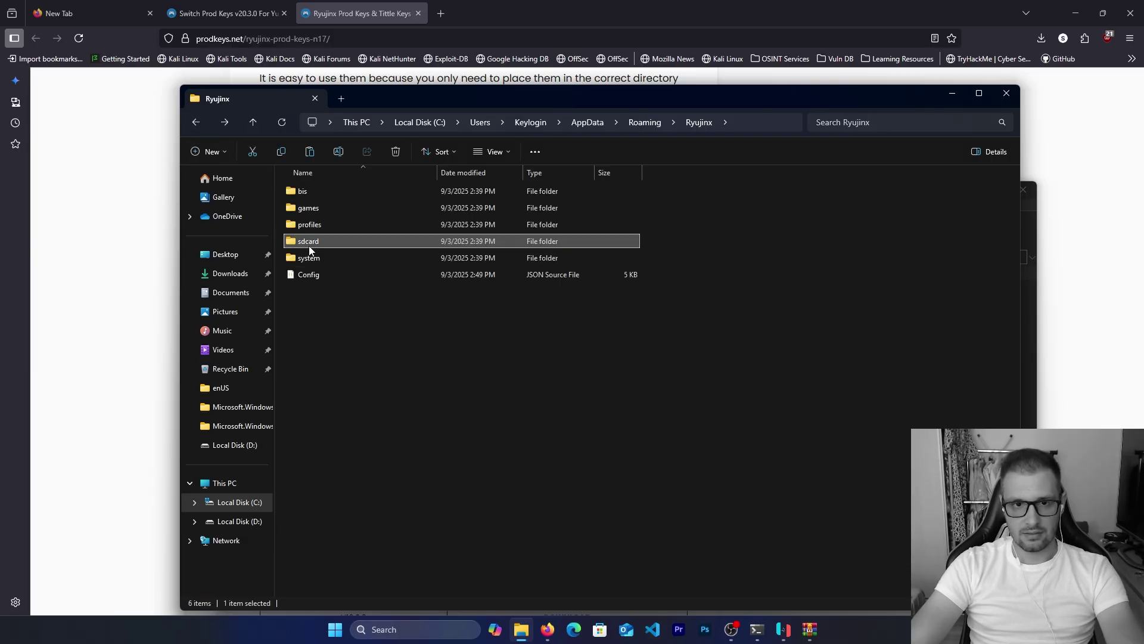
double_click(310, 245)
click(196, 121)
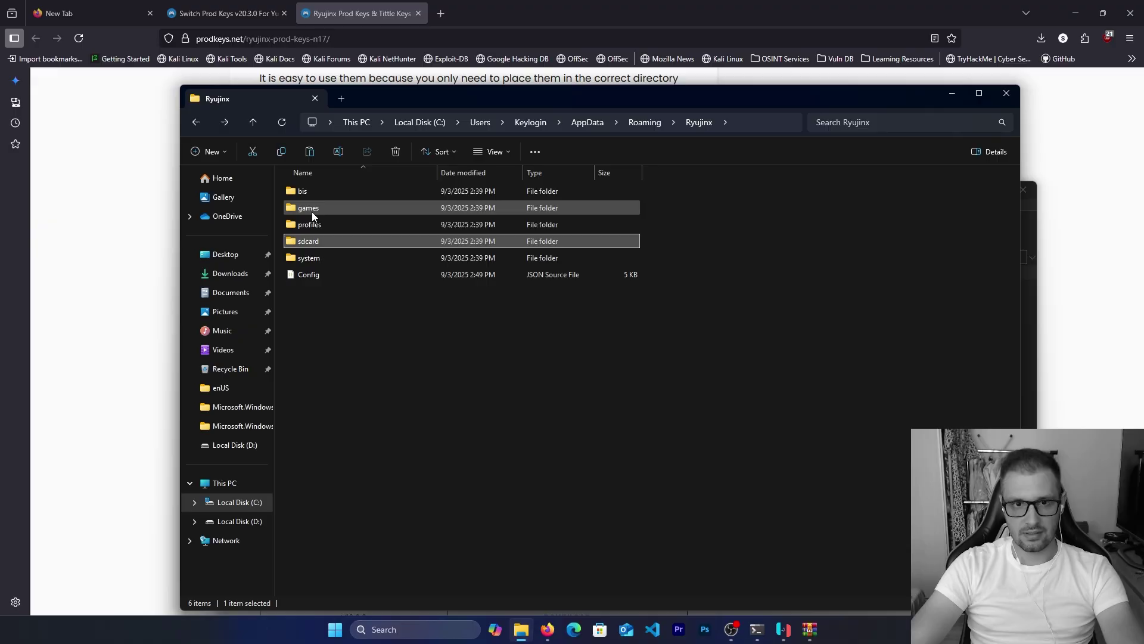
double_click(309, 225)
click(196, 121)
Step: Reopen Ryujinx's system folder and copy prod.keys and title.keys from the archive into it
click(317, 260)
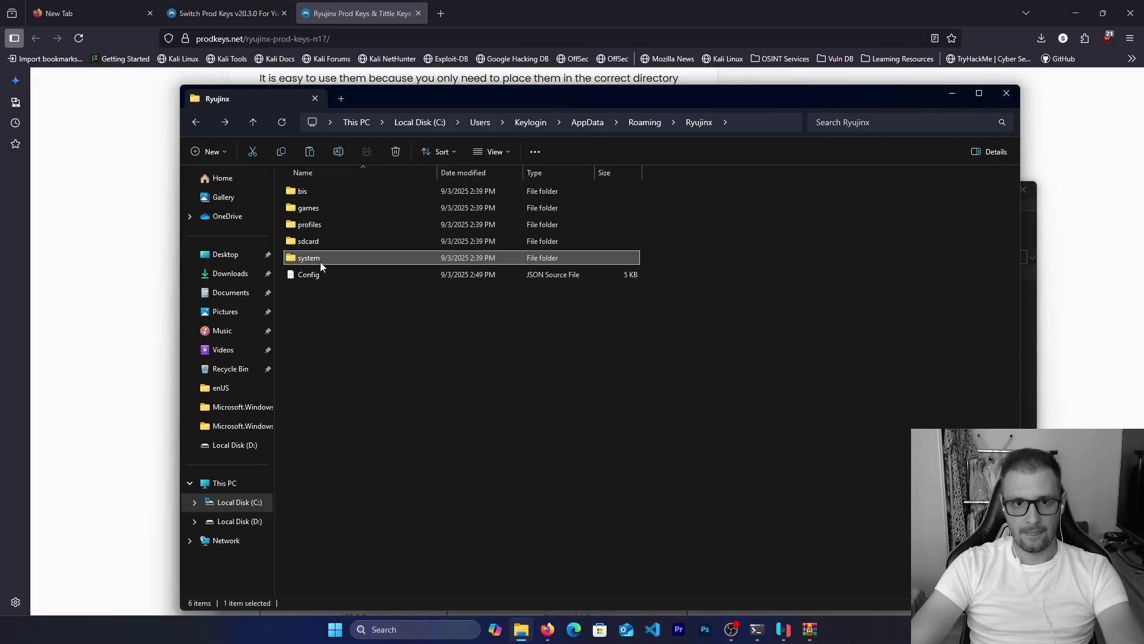
double_click(320, 262)
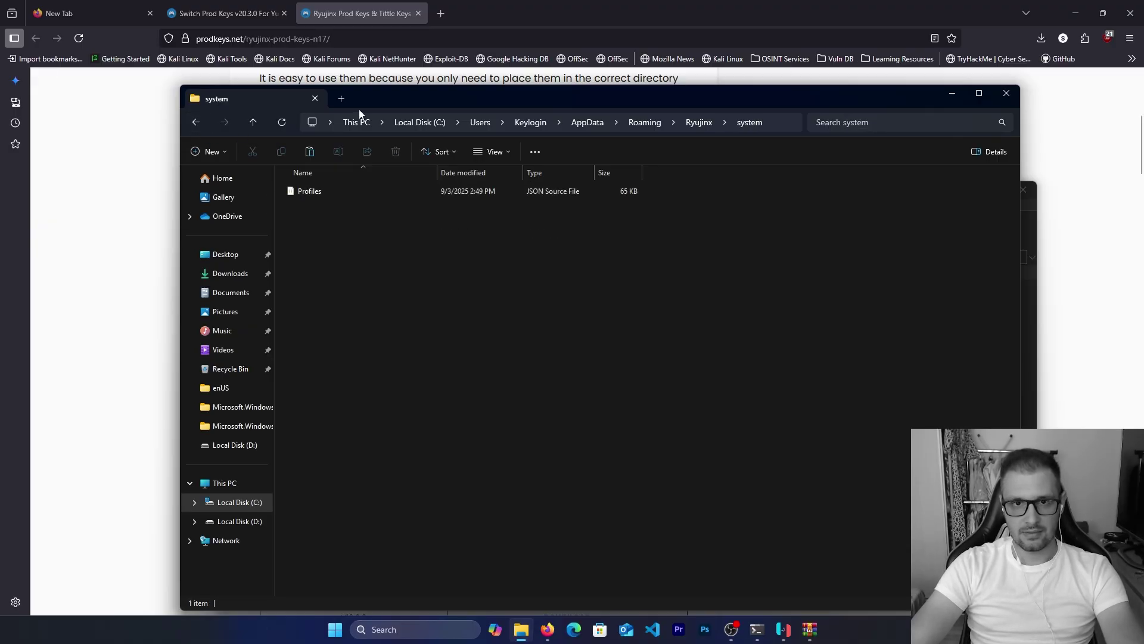
drag(359, 109, 554, 121)
drag(251, 329, 1052, 413)
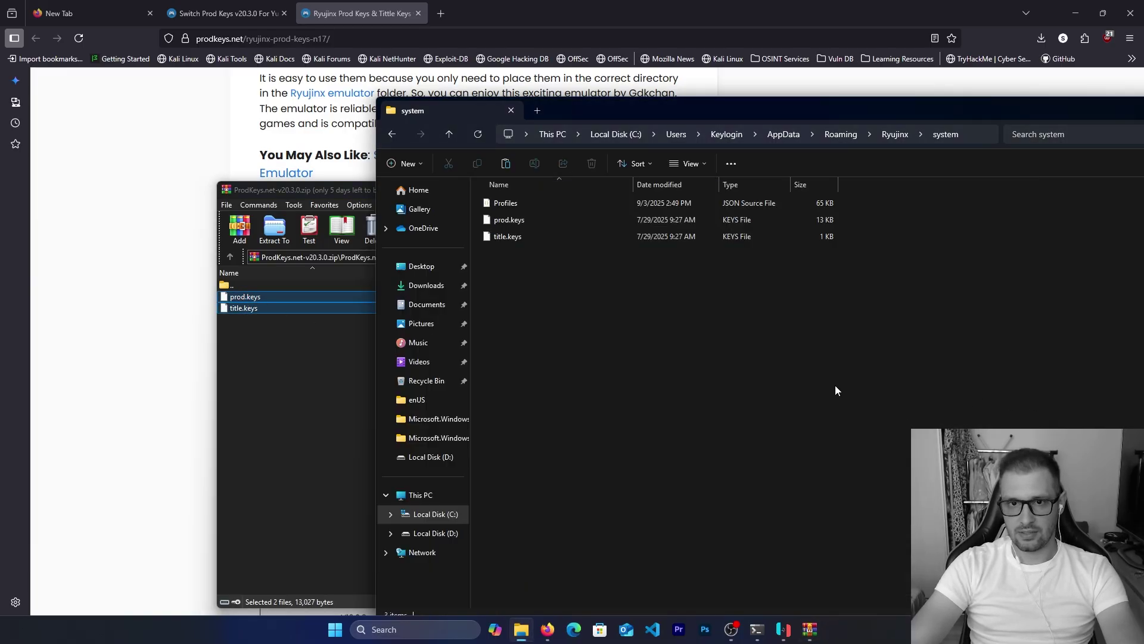
Step: Switch to the running Ryujinx emulator and close it
click(783, 629)
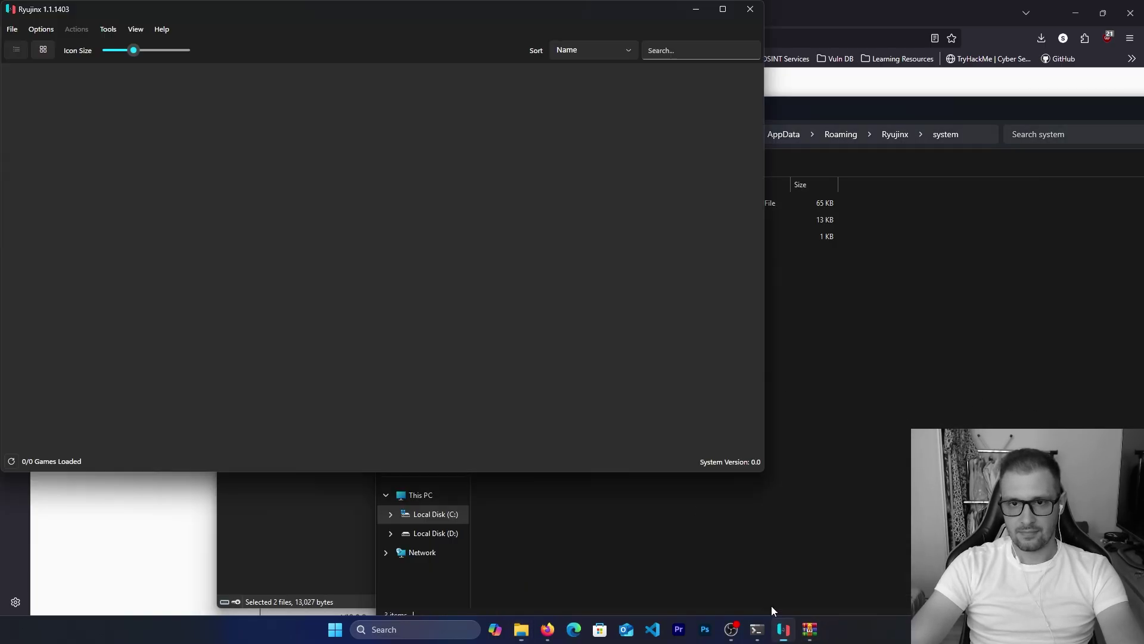
click(749, 10)
click(543, 583)
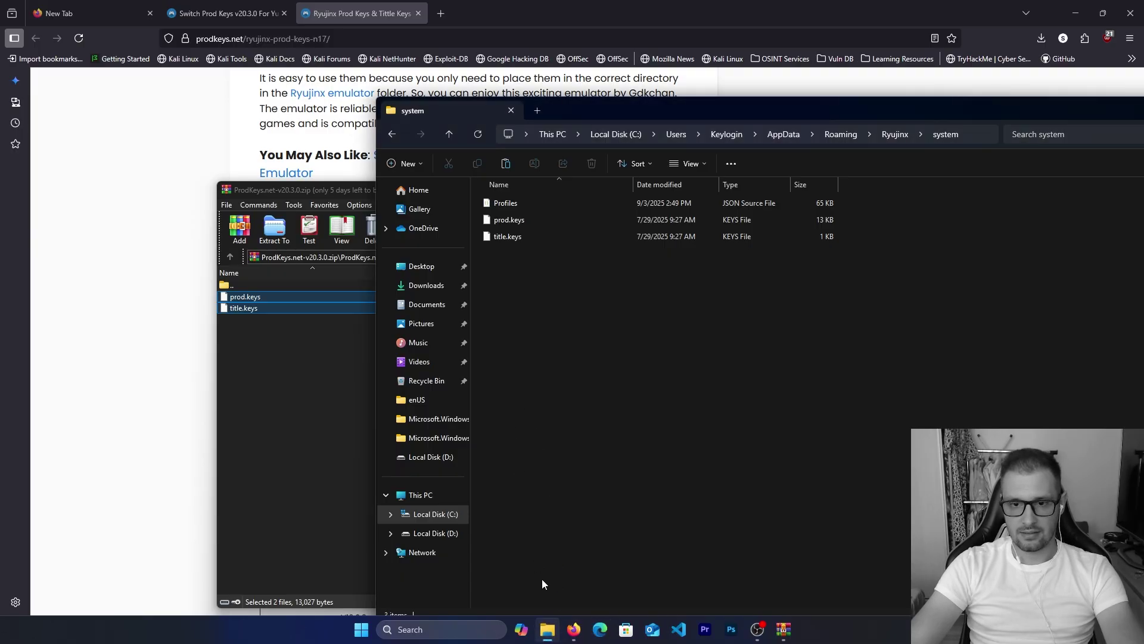
Step: Relaunch Ryujinx from the Ryujinx folder on Local Disk (D:) and dismiss the startup error
click(548, 630)
click(547, 629)
click(436, 533)
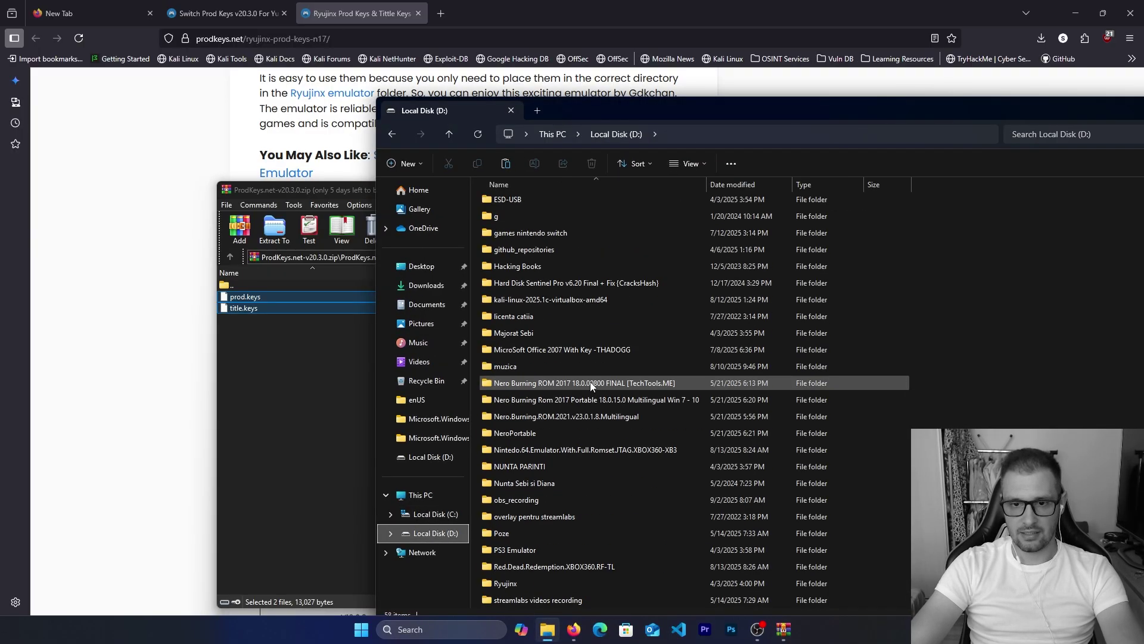
scroll(590, 381, down, 4)
double_click(521, 370)
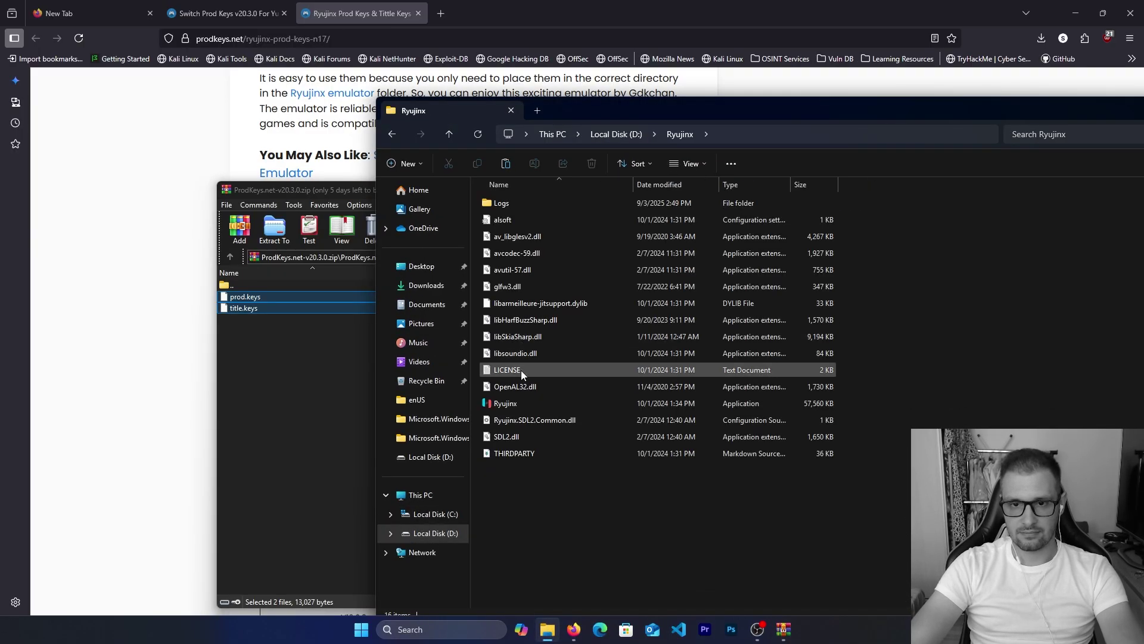
double_click(521, 403)
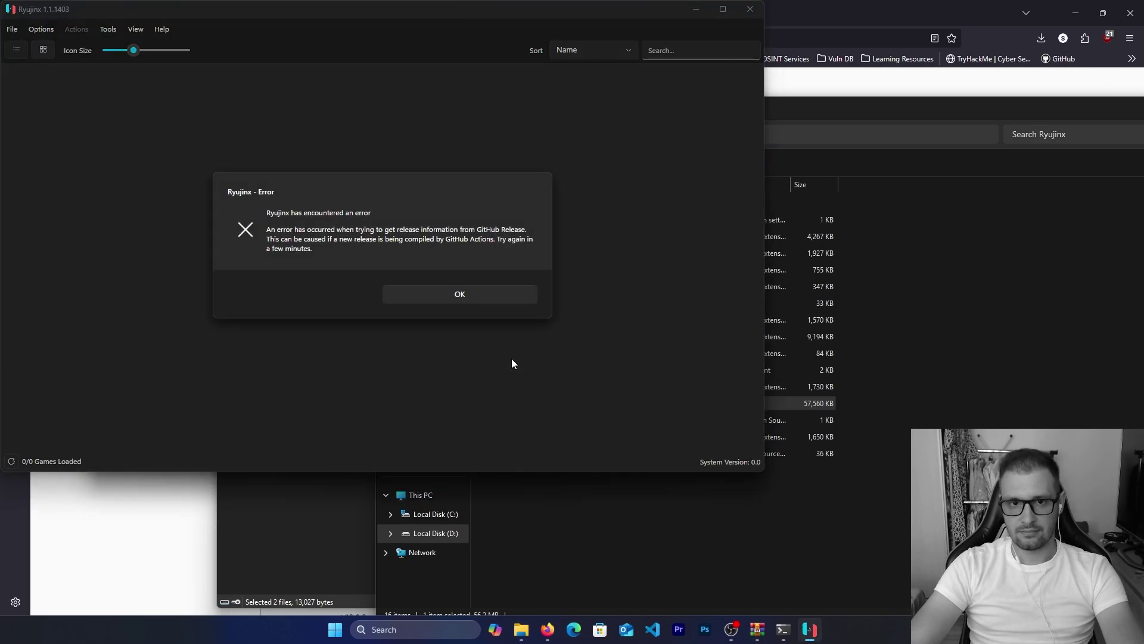
click(446, 294)
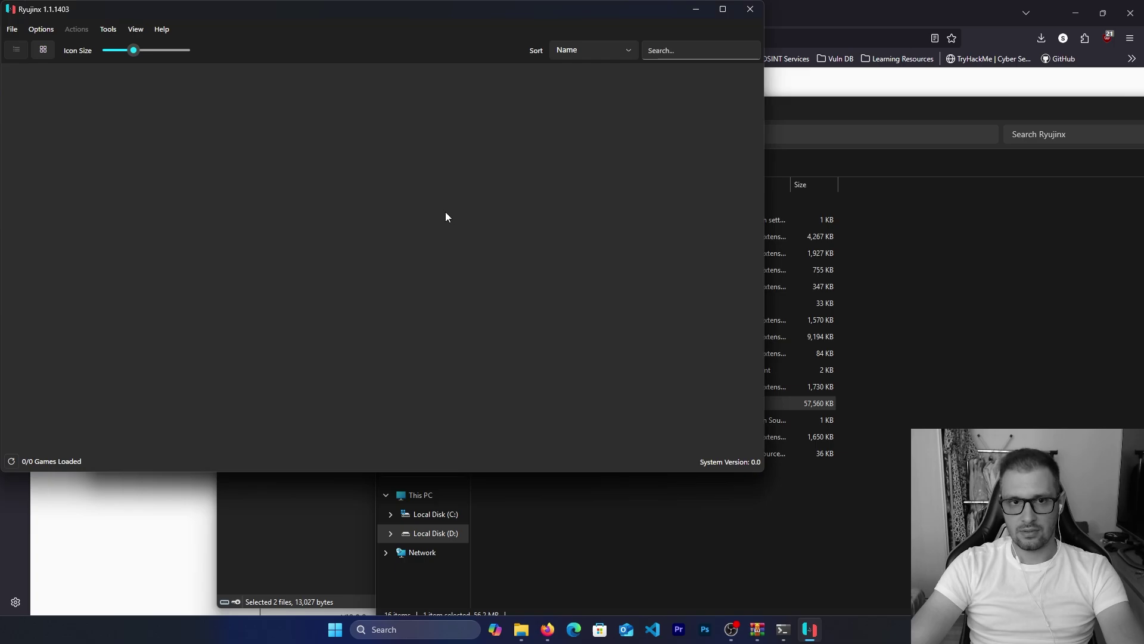
drag(346, 12, 420, 86)
click(180, 98)
click(114, 97)
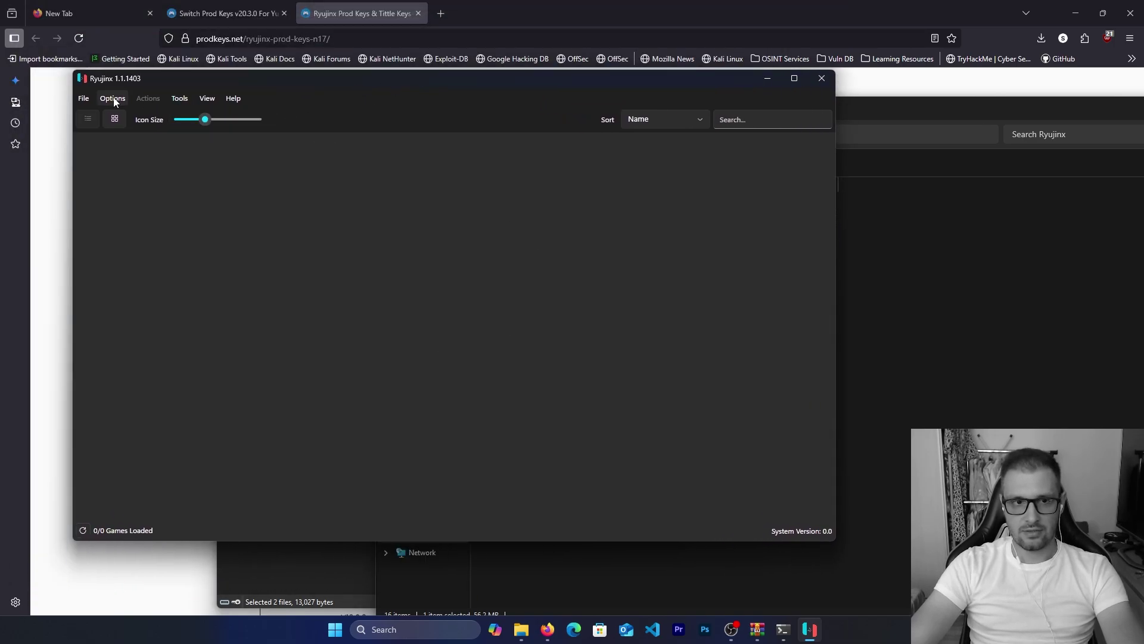
click(114, 98)
click(113, 98)
click(84, 99)
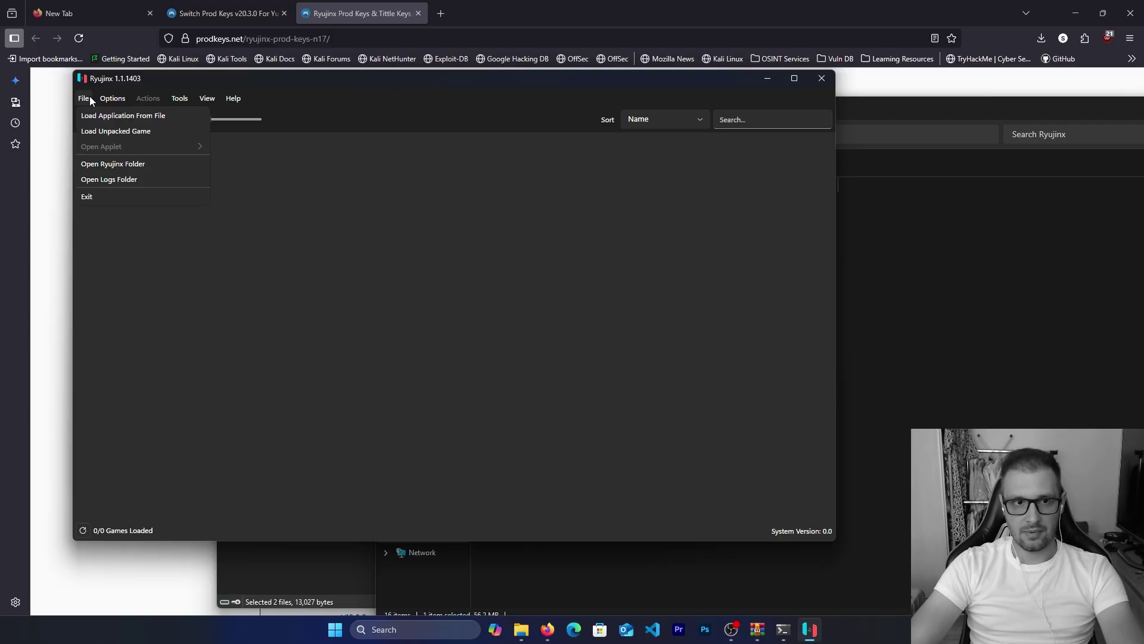
click(665, 472)
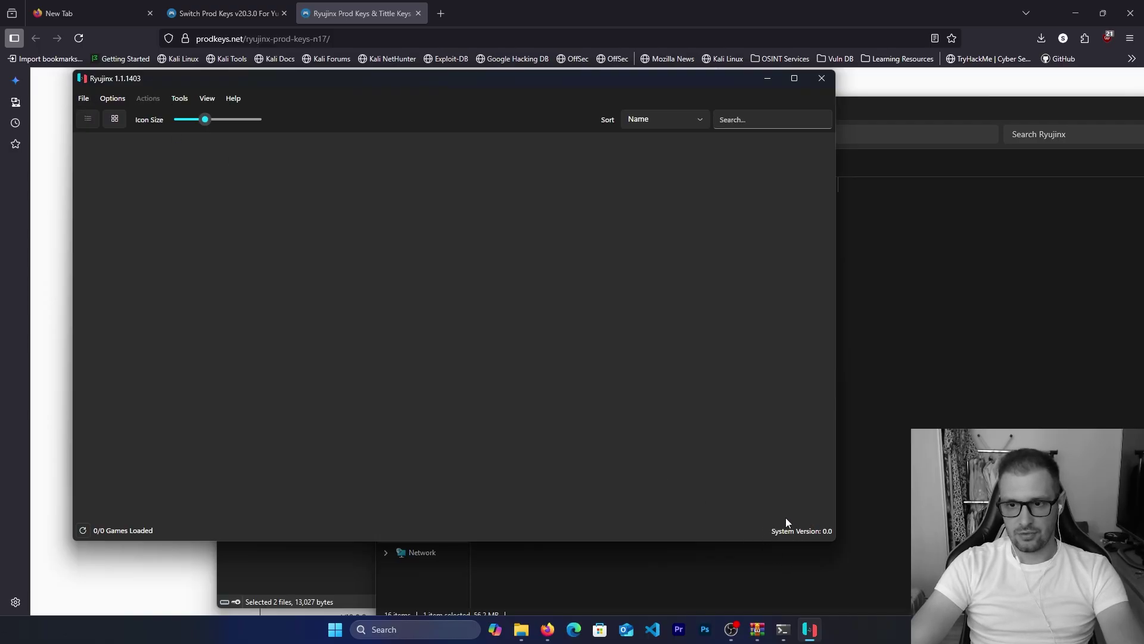
drag(436, 90, 371, 44)
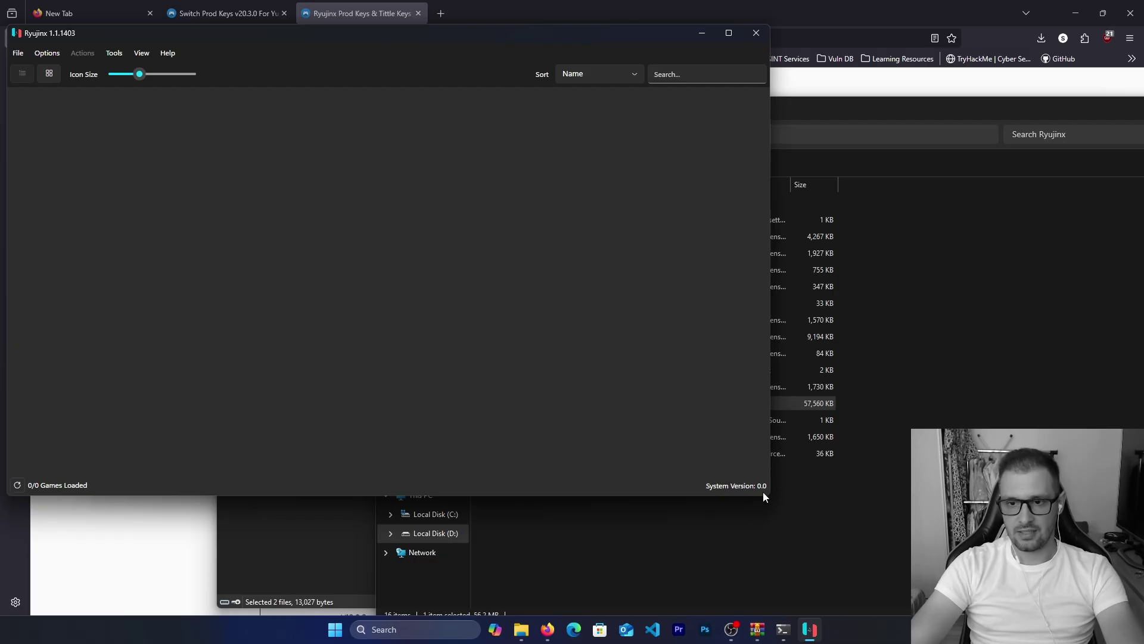
Step: Switch to the browser and open the Firmwares page of the prodkeys.net site from the Switch Prod Keys page
click(170, 523)
scroll(280, 370, up, 6)
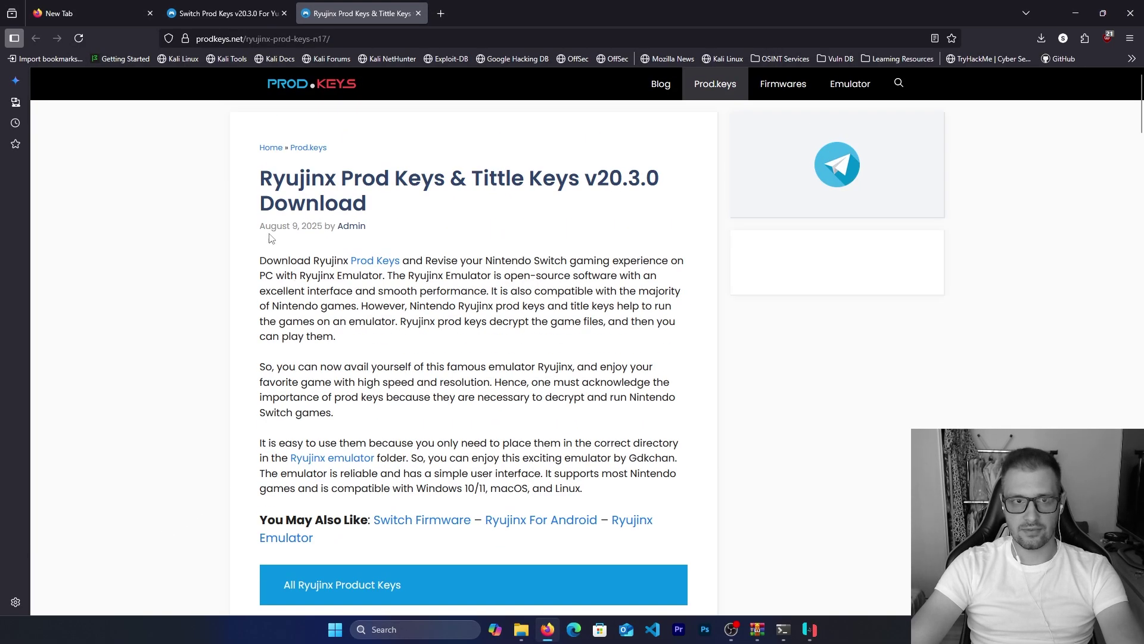
key(ctrl+shift+Tab)
scroll(337, 322, down, 2)
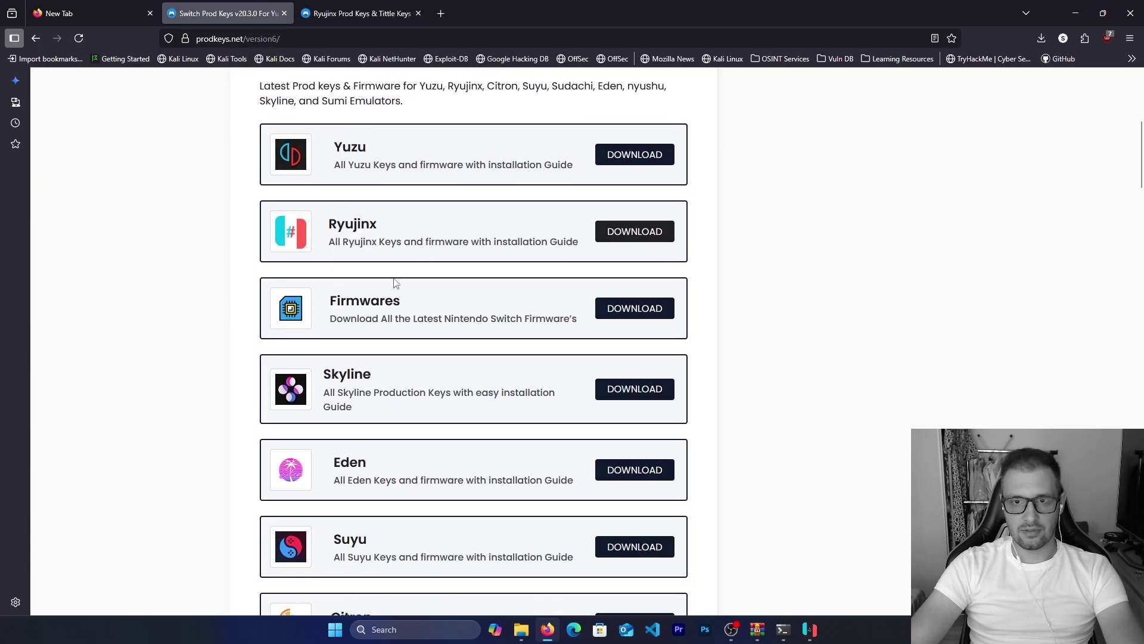
scroll(394, 281, up, 6)
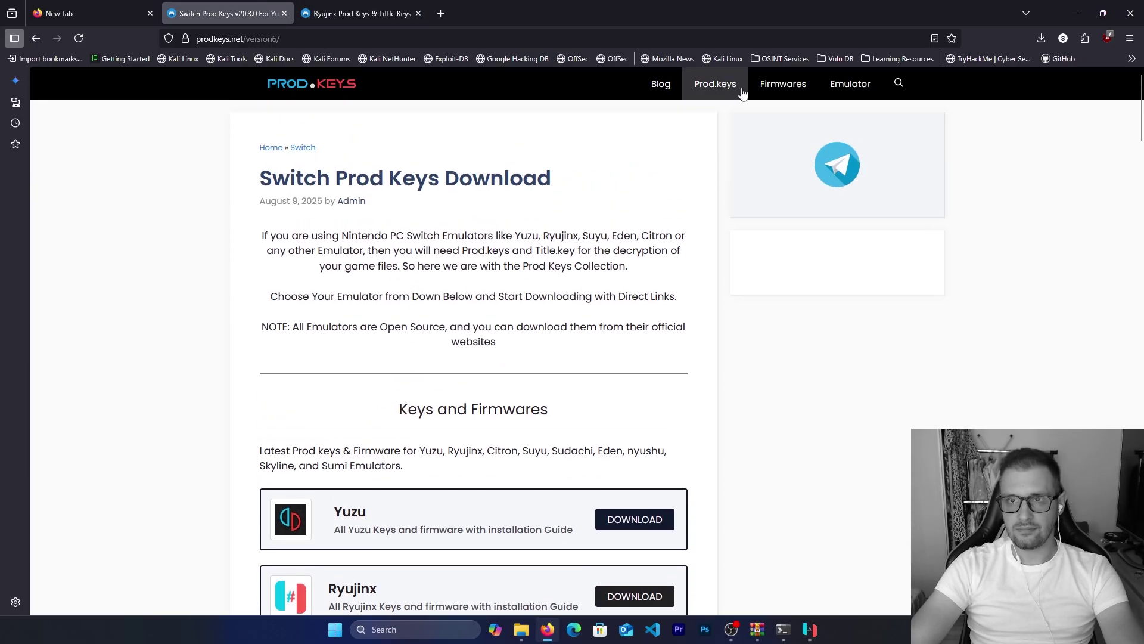
click(777, 88)
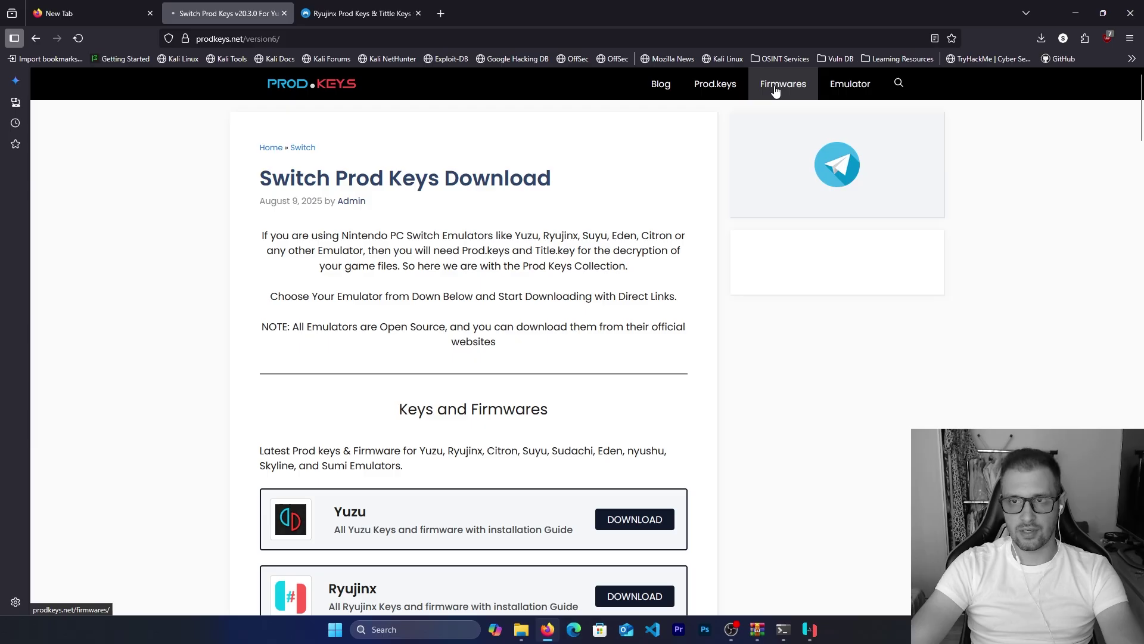
Step: Open the Ryujinx Firmware 20.3.0 Download article from the list of firmware posts
scroll(501, 266, down, 3)
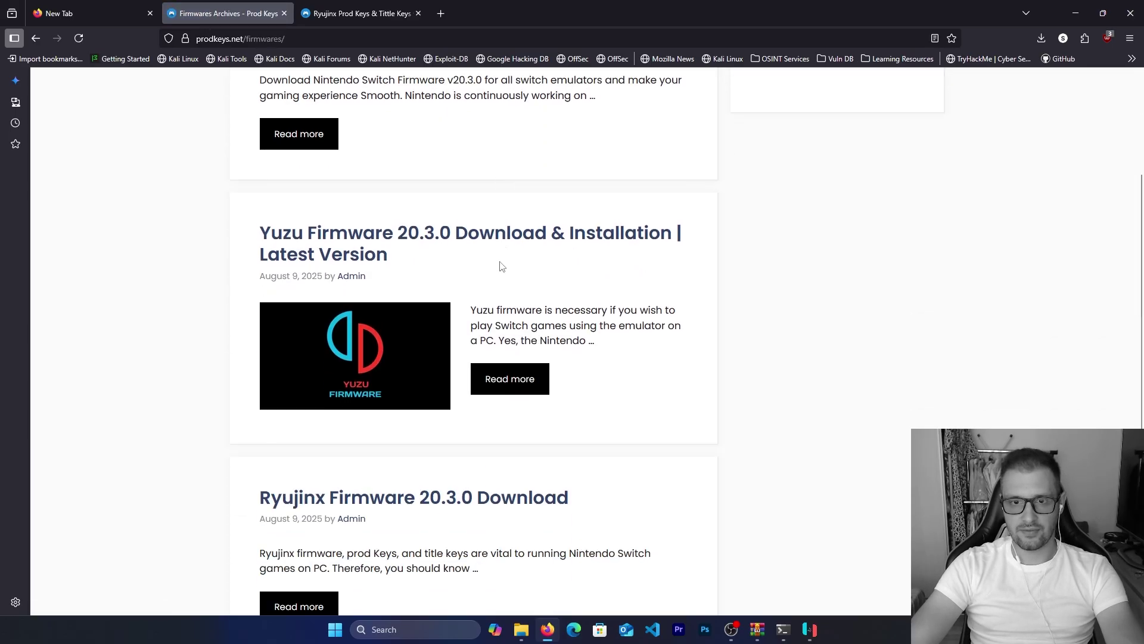
scroll(456, 270, down, 1)
scroll(434, 235, up, 2)
scroll(314, 235, down, 2)
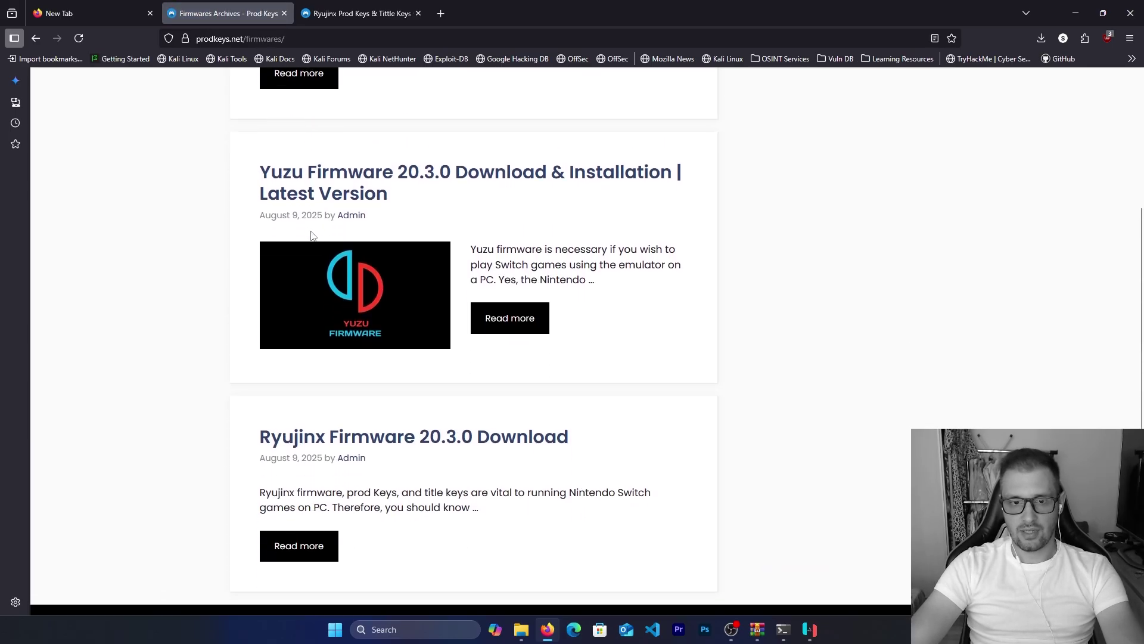
scroll(473, 182, down, 3)
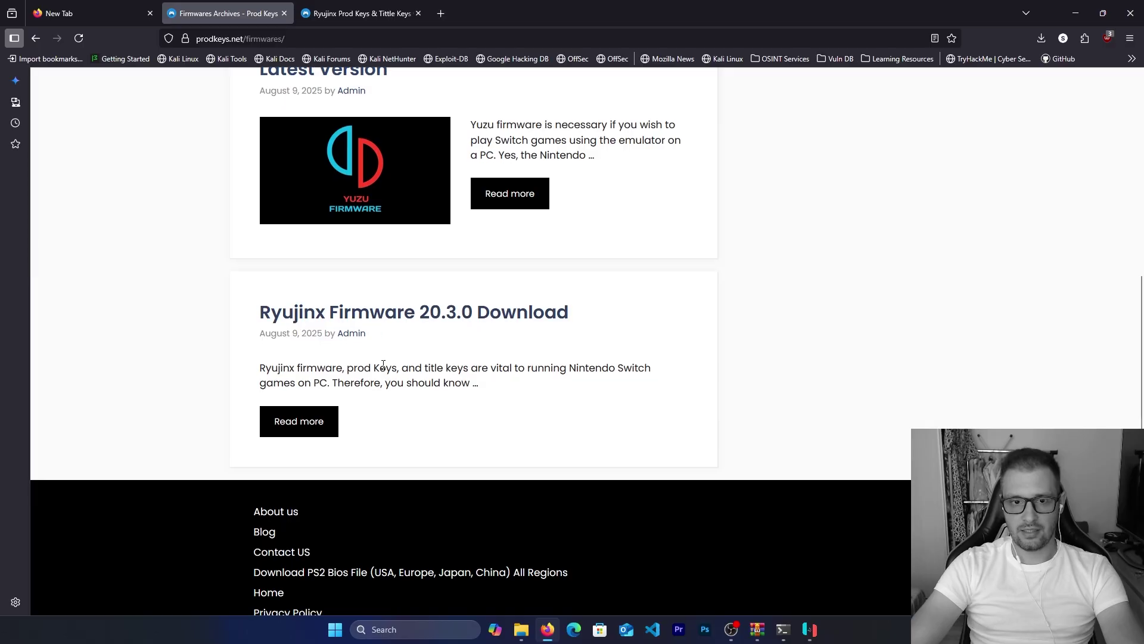
scroll(306, 327, down, 2)
click(293, 337)
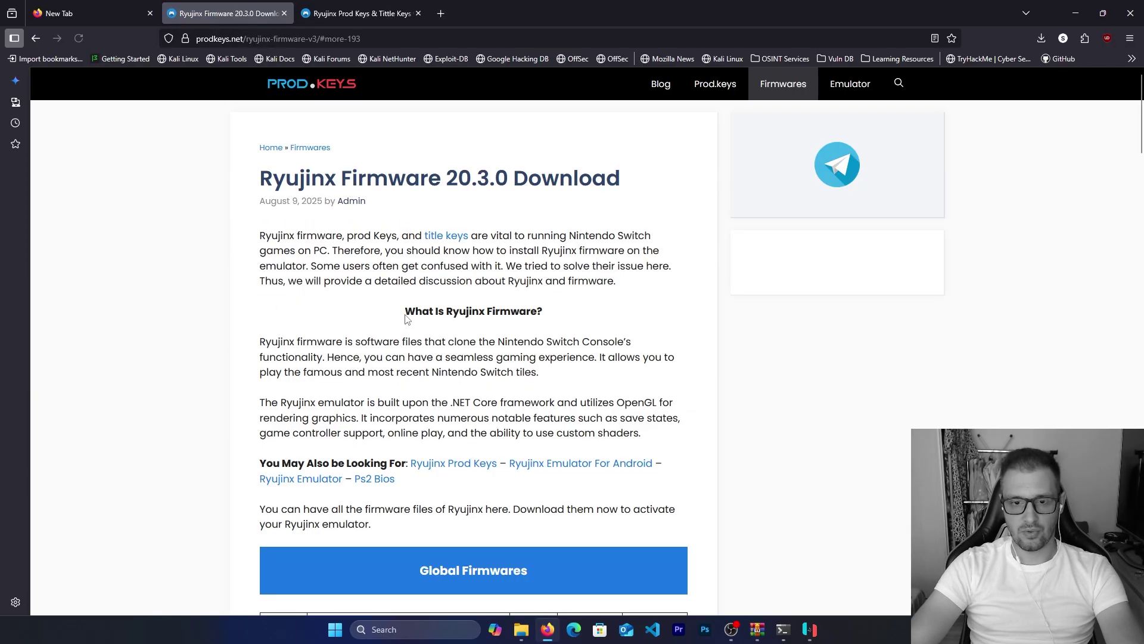
Step: Download firmware v20.3.0 from the main download link in the Global Firmwares table
scroll(406, 314, down, 3)
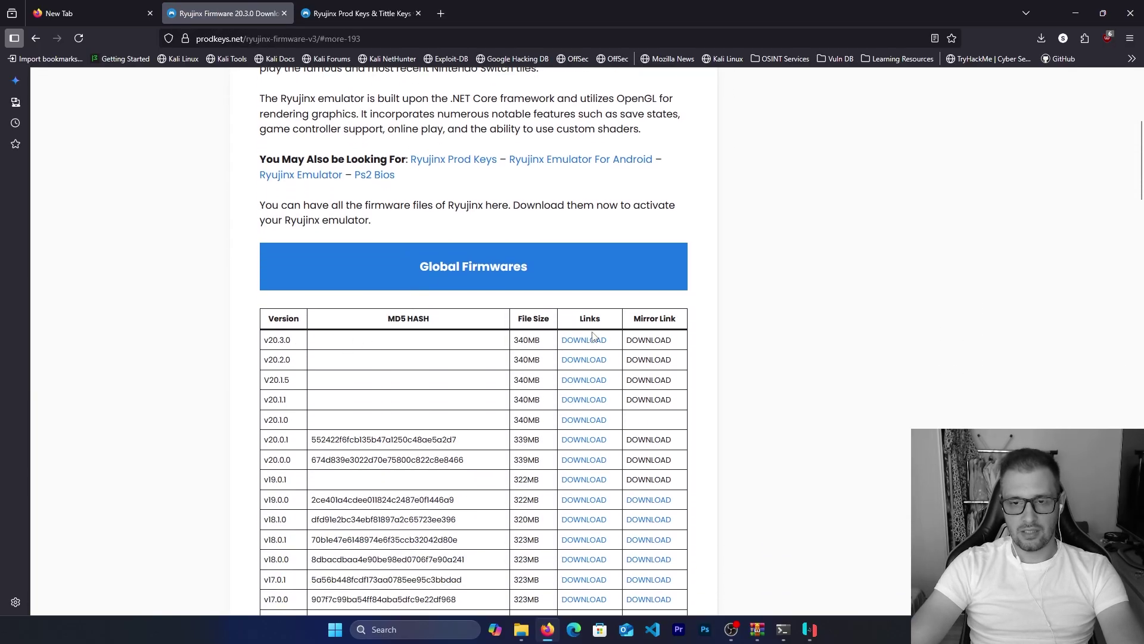
scroll(473, 306, up, 5)
scroll(473, 302, down, 5)
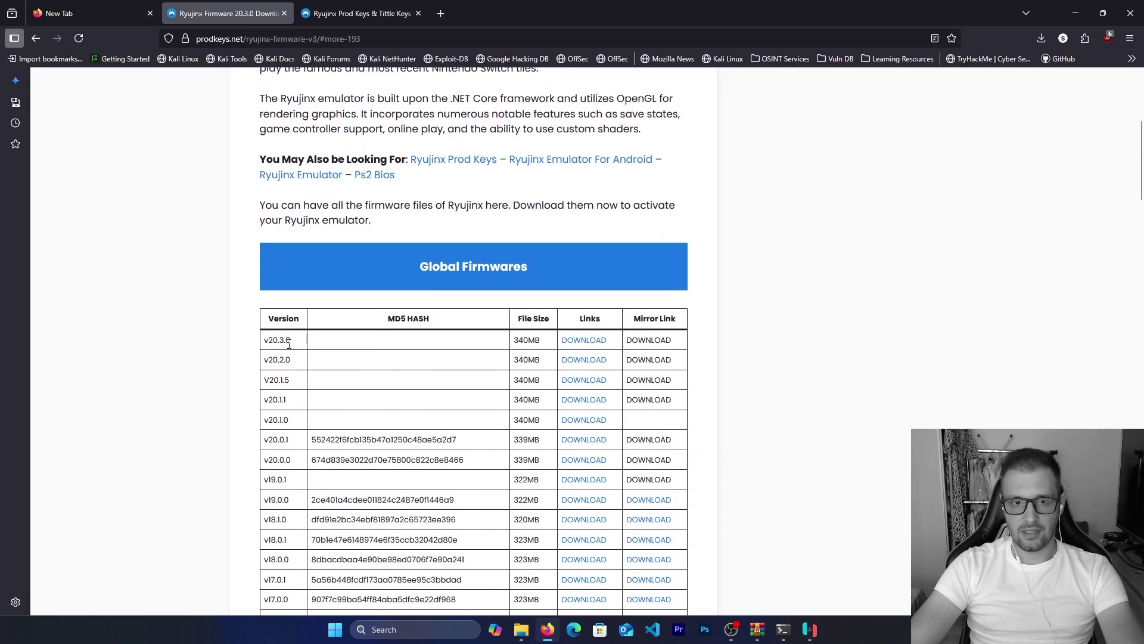
click(581, 341)
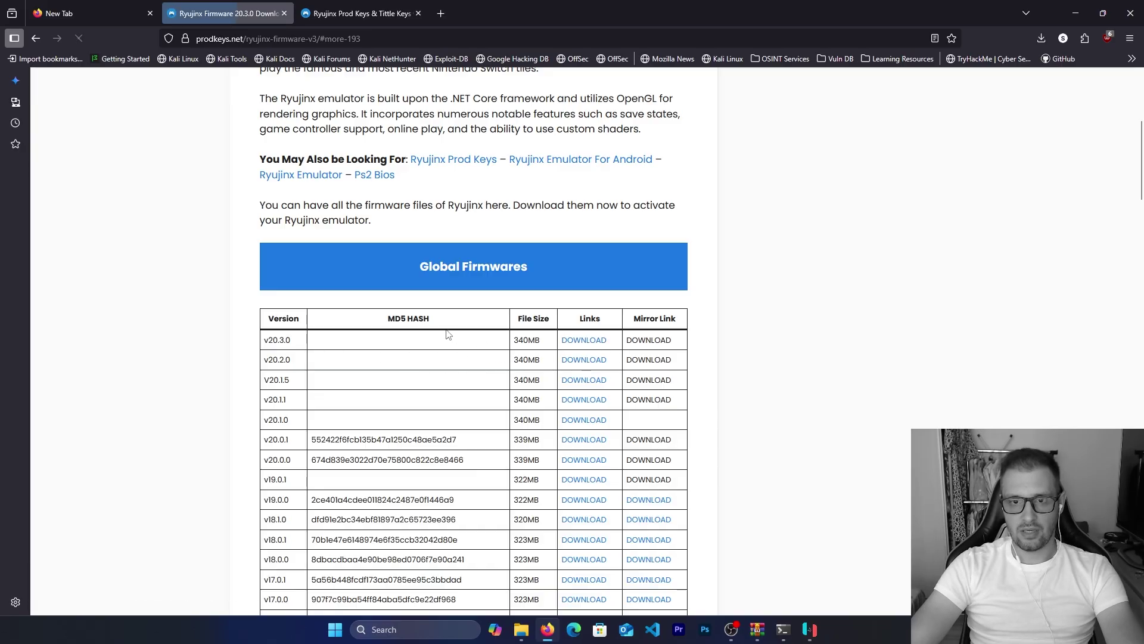
click(469, 301)
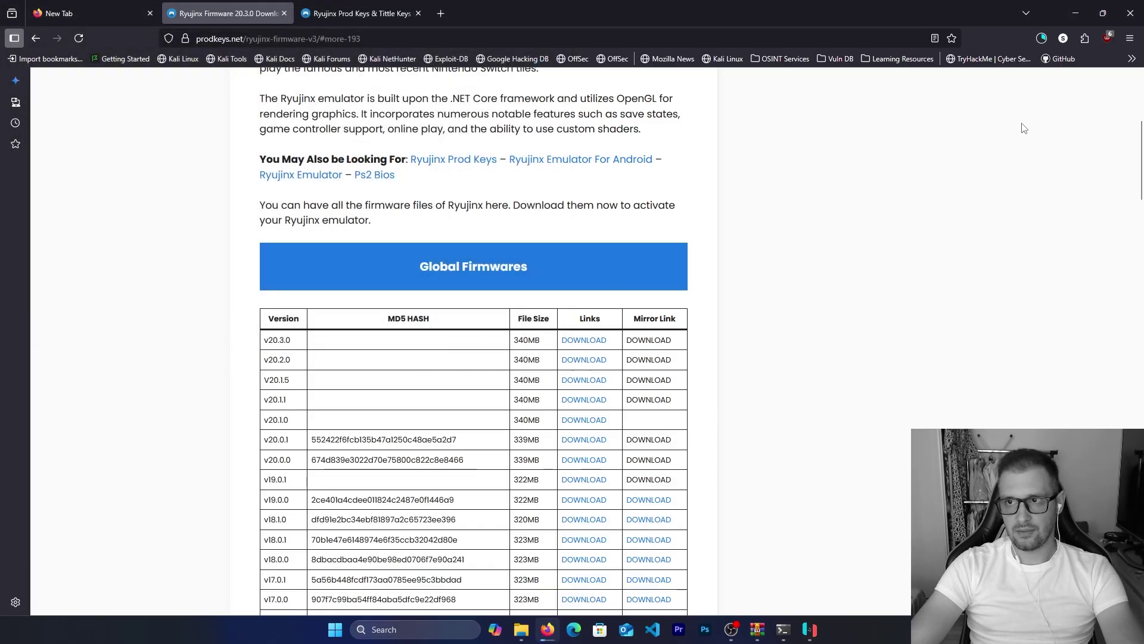
Step: Open the downloaded Firmware.20.3.0.zip to view its contents and close the archive
click(1041, 38)
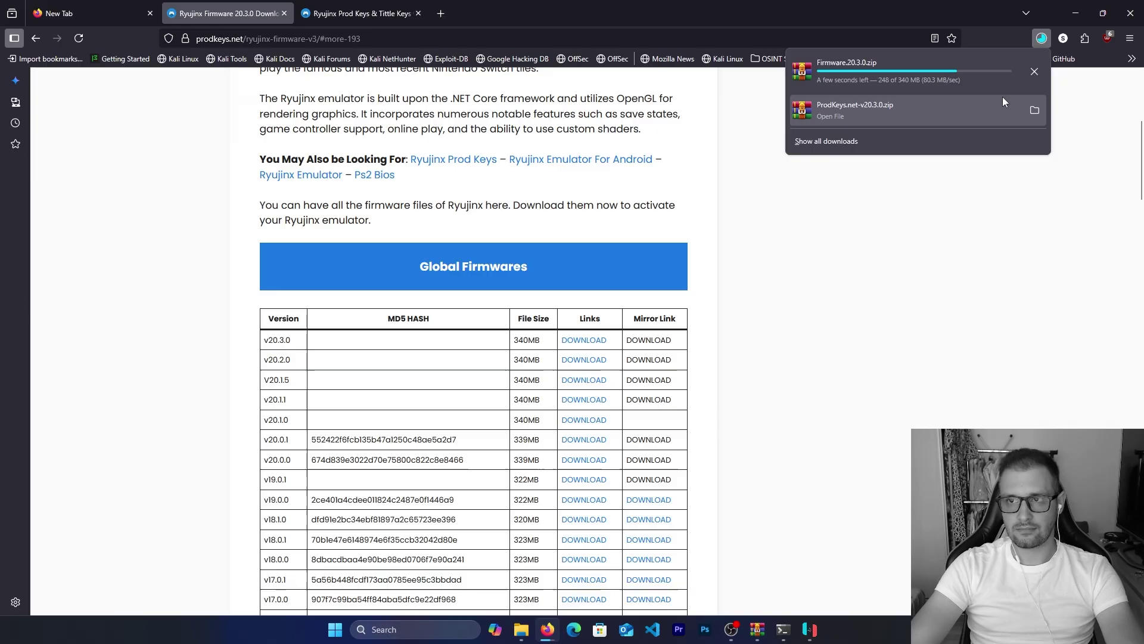
click(803, 107)
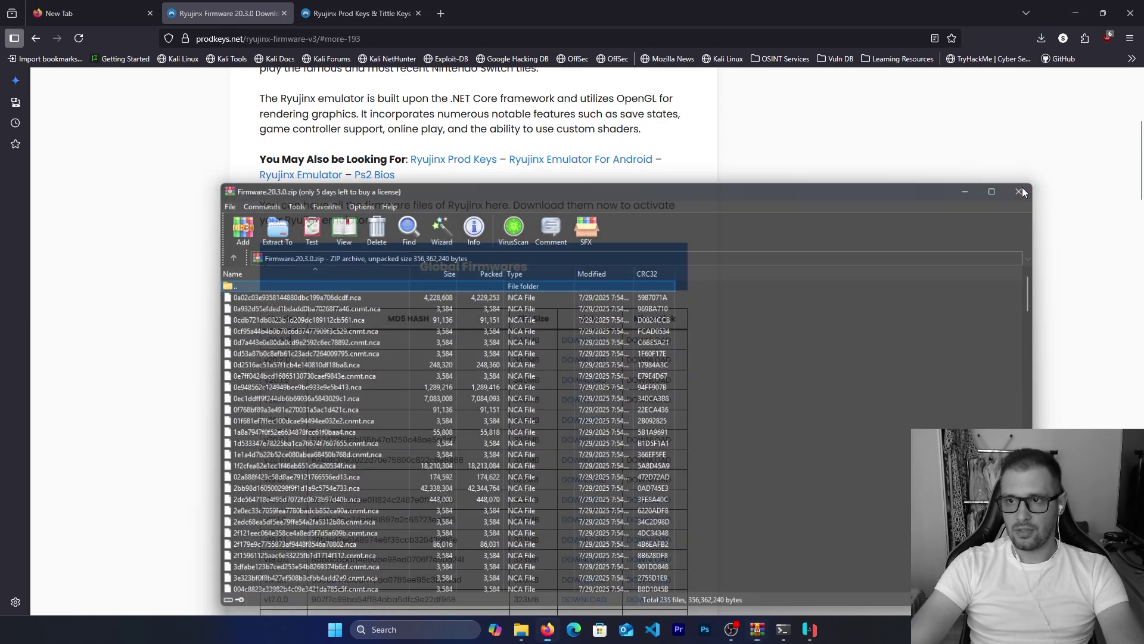
click(1023, 189)
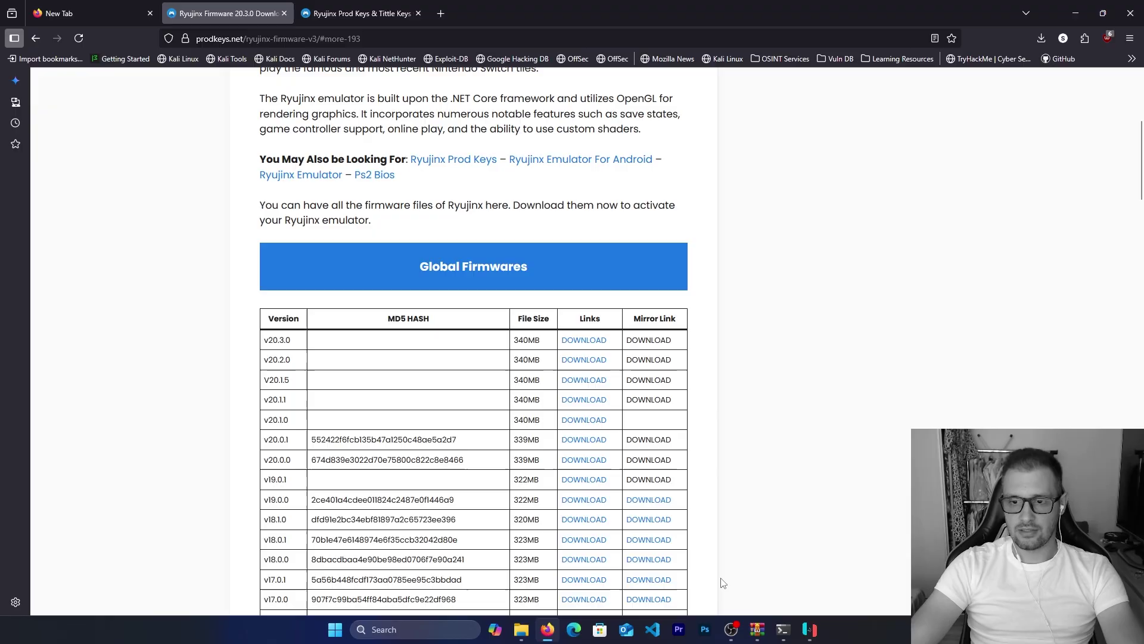
Step: Switch to Ryujinx and install firmware 20.3.0 from the Firmware.20.3.0 ZIP archive in the Downloads folder
click(809, 631)
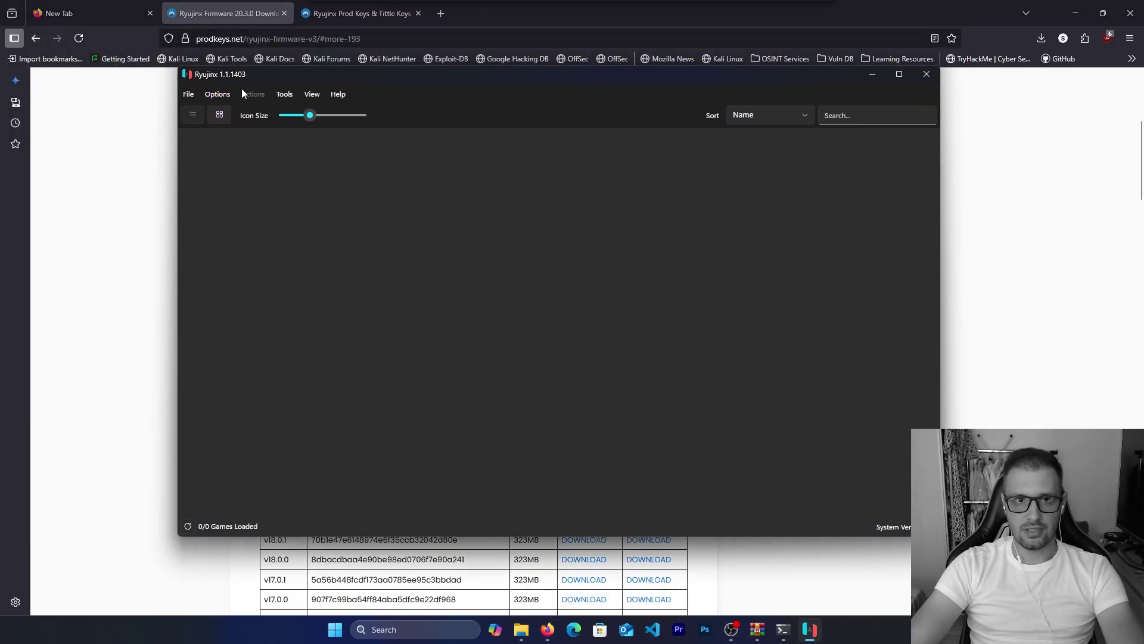
click(210, 94)
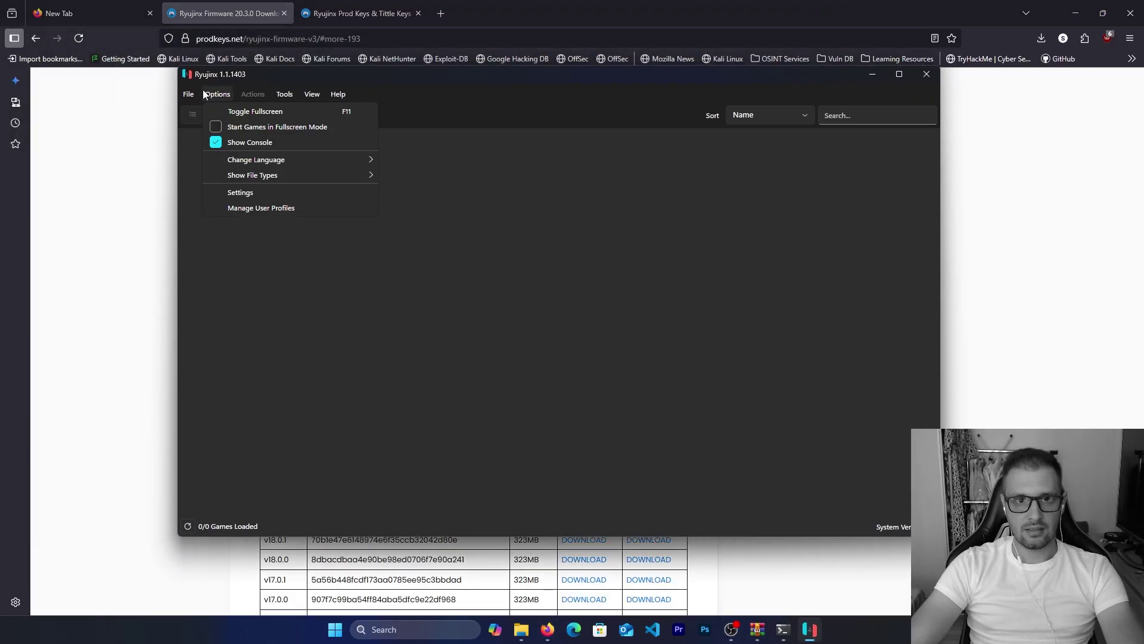
mouse_move(281, 91)
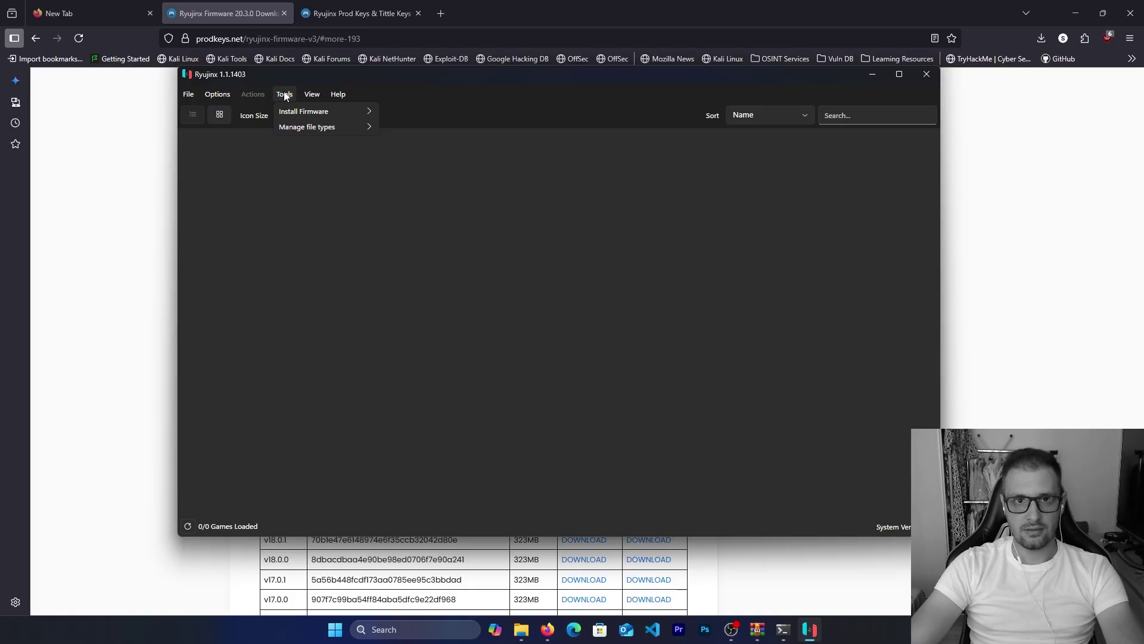
mouse_move(289, 111)
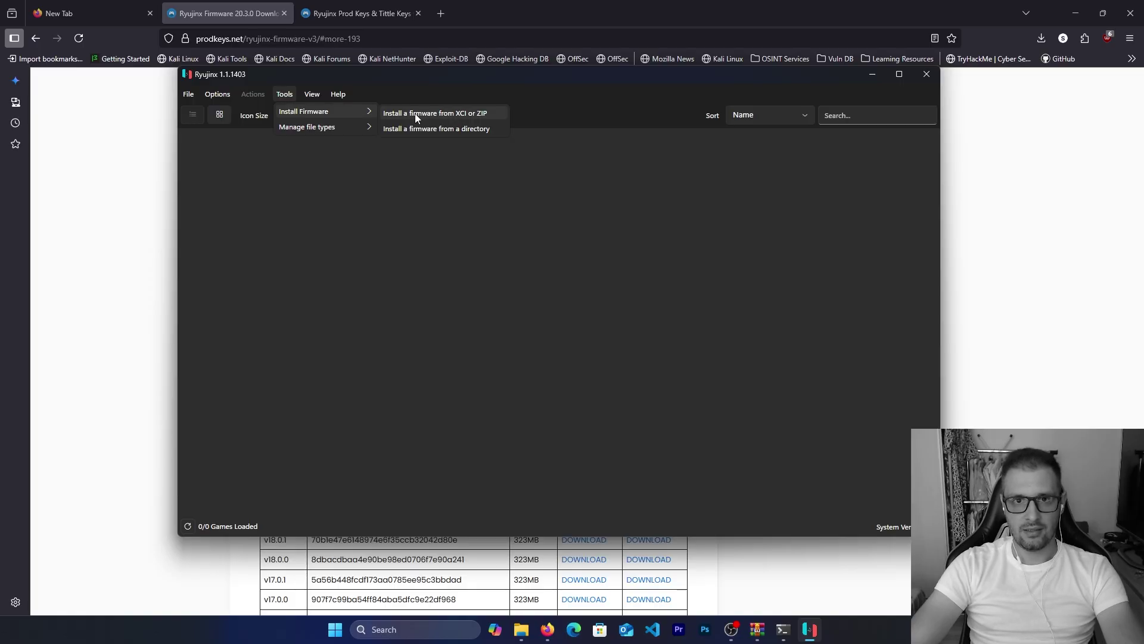
click(452, 114)
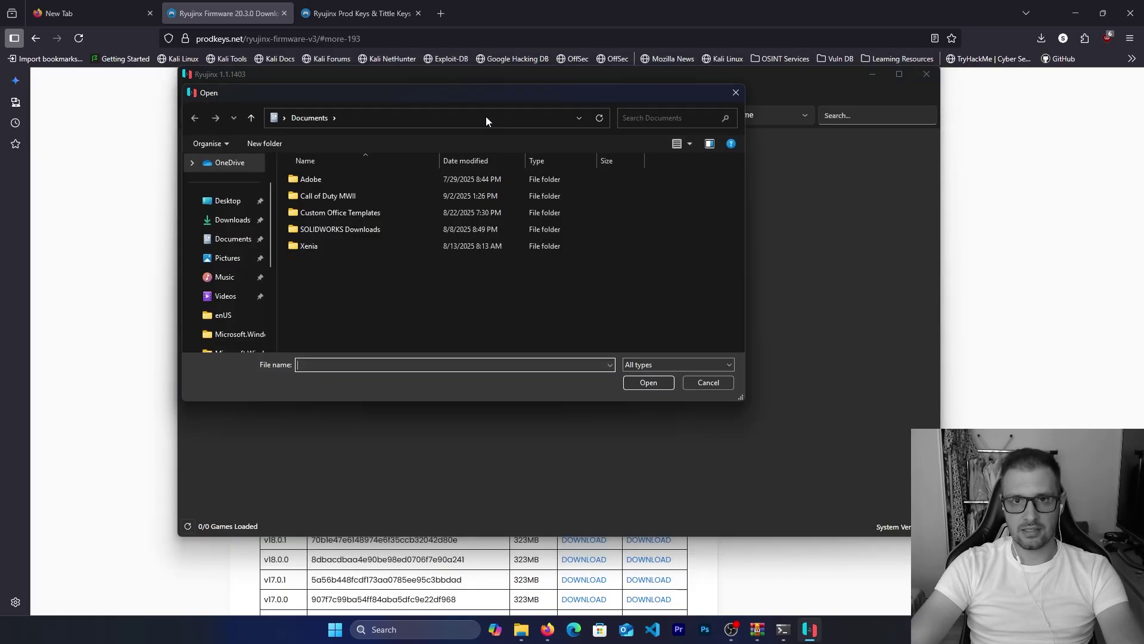
click(226, 220)
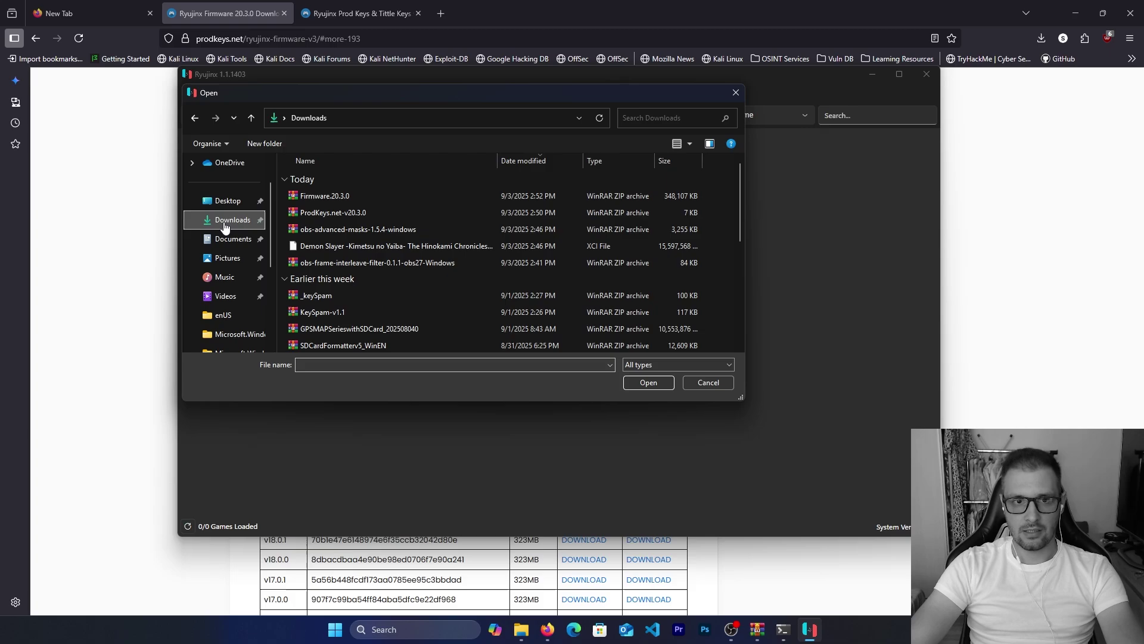
click(326, 195)
double_click(326, 195)
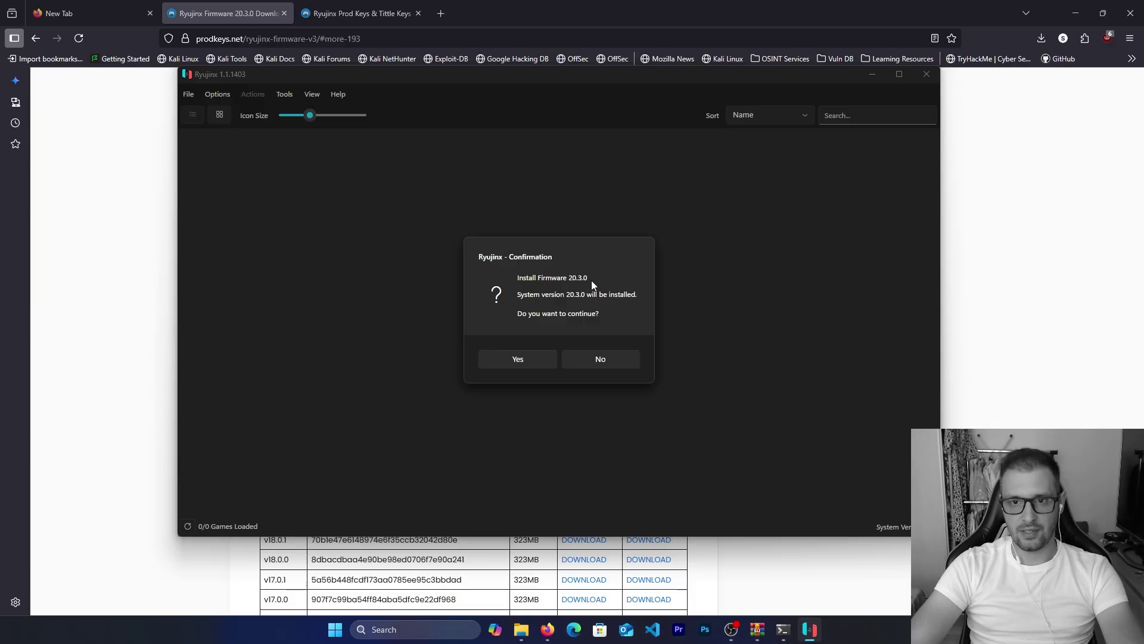
click(531, 358)
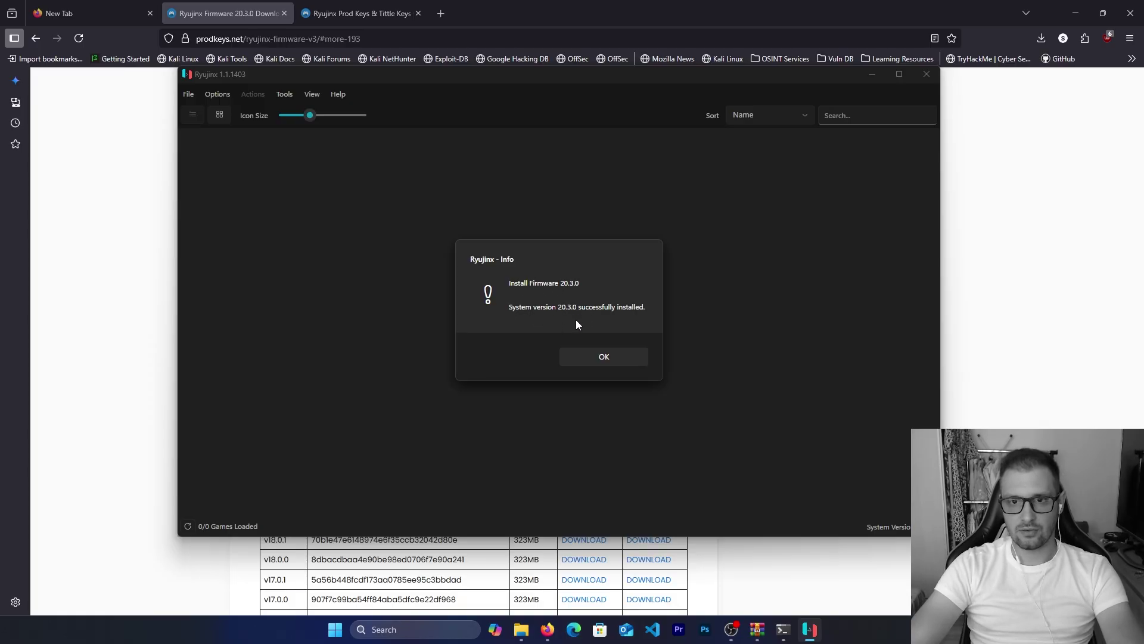
click(584, 356)
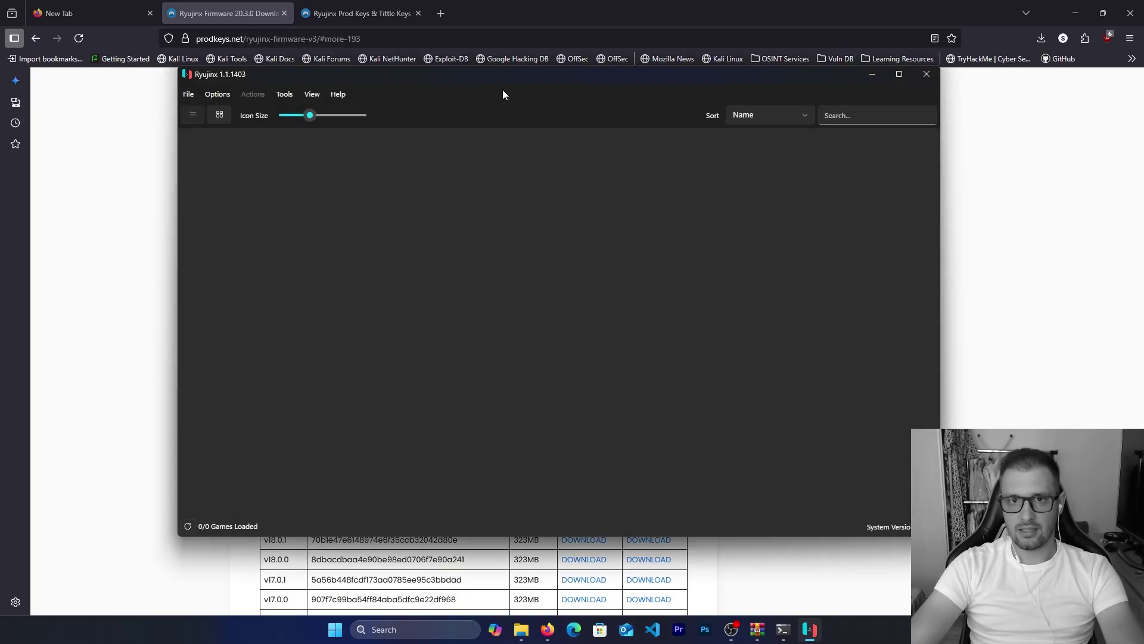
Step: Move the Ryujinx window to the upper-left corner of the desktop
drag(361, 72, 194, 17)
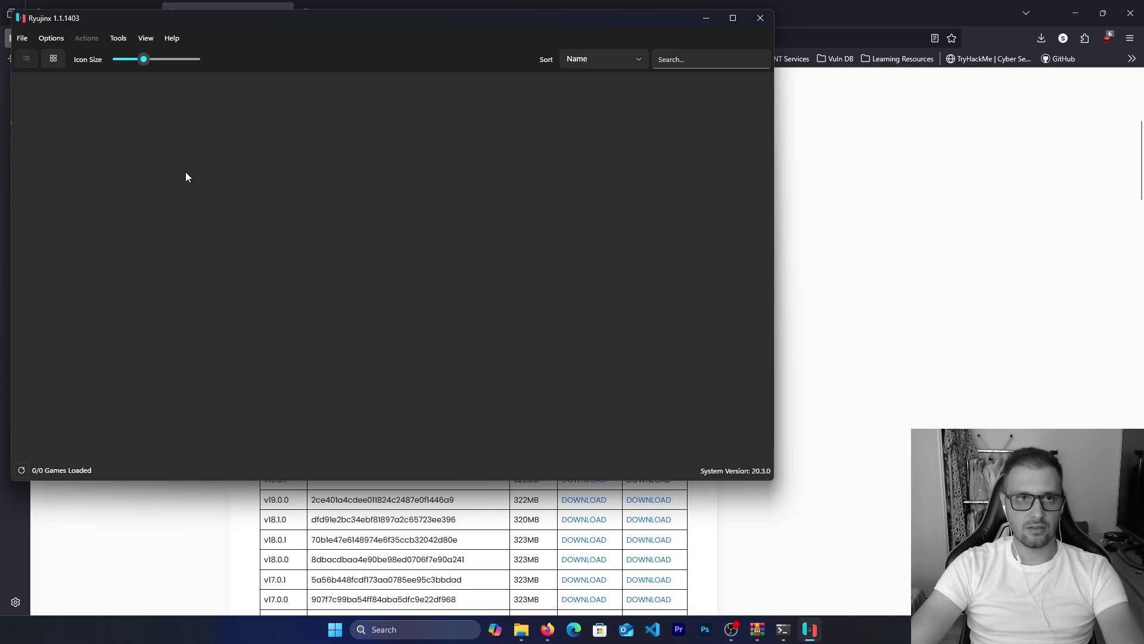
click(22, 37)
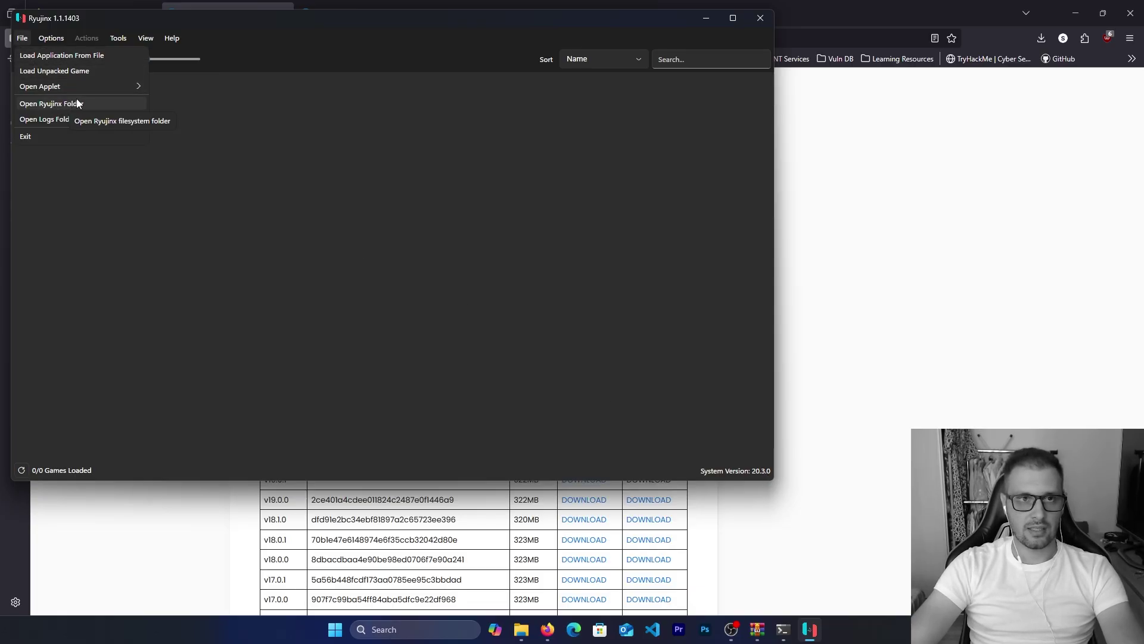
click(22, 38)
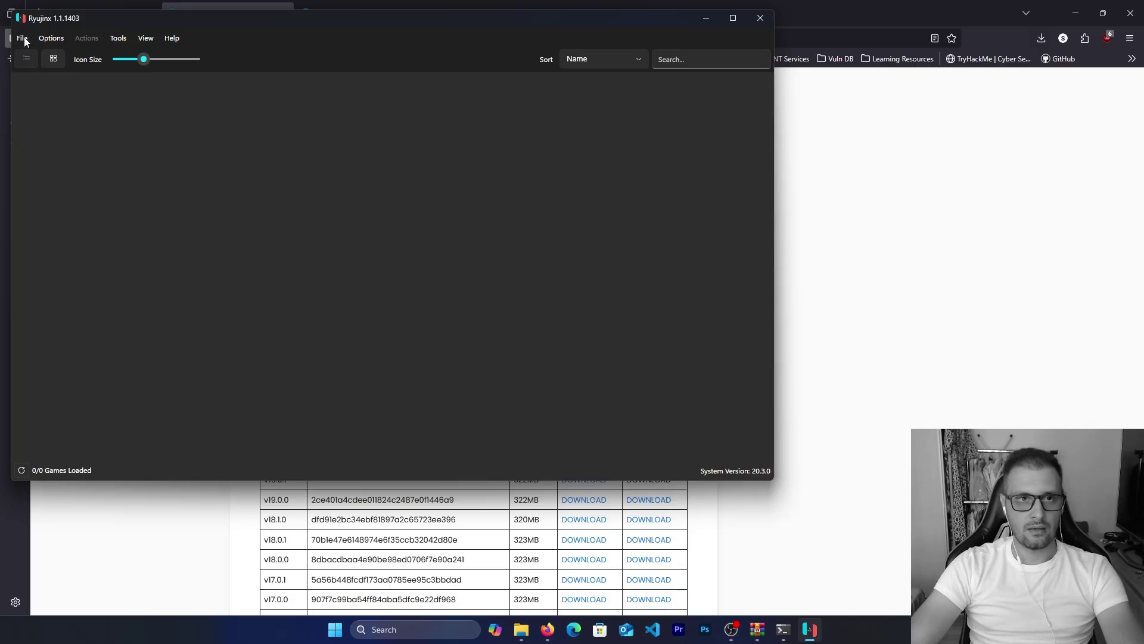
click(22, 38)
click(171, 234)
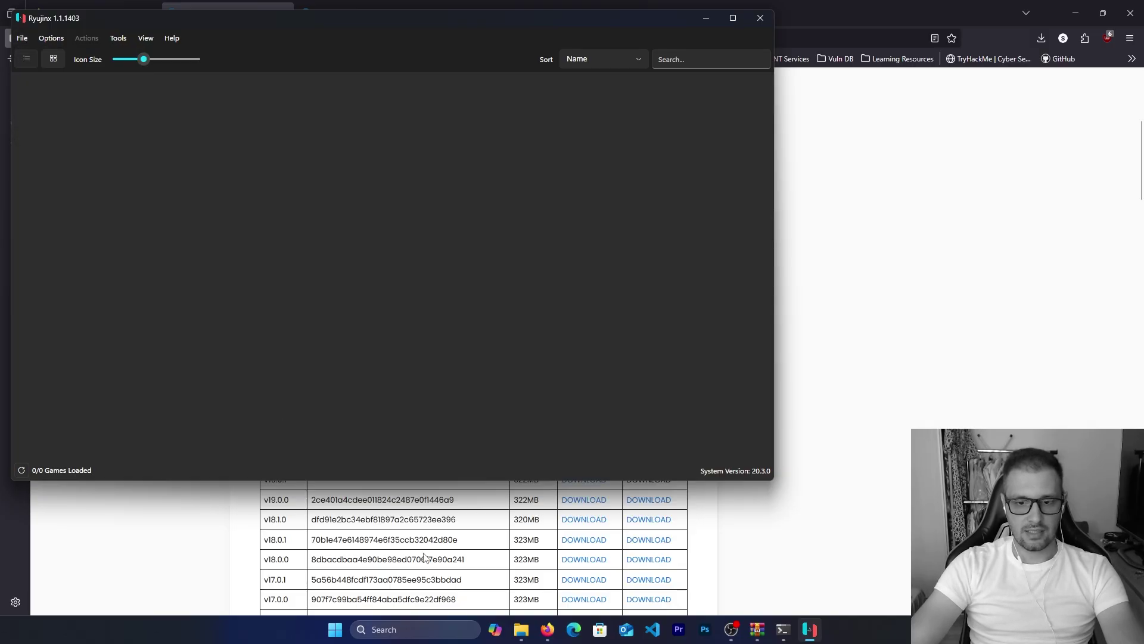
Step: Look at the files in the Downloads folder in File Explorer and put its window away
click(522, 629)
click(426, 286)
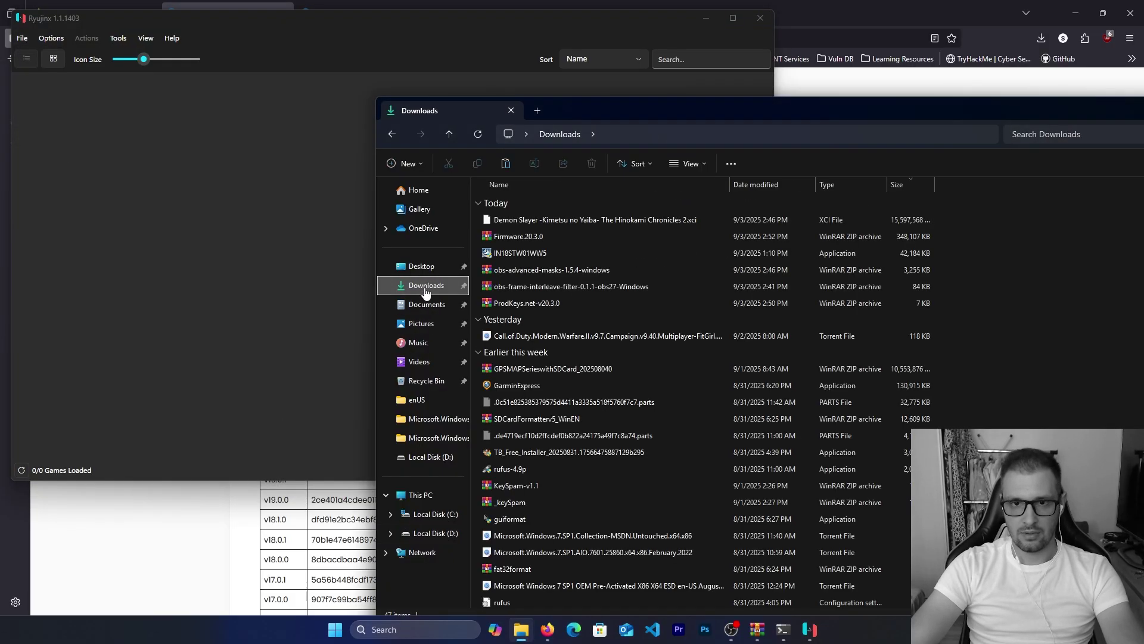
drag(775, 111, 525, 129)
click(900, 136)
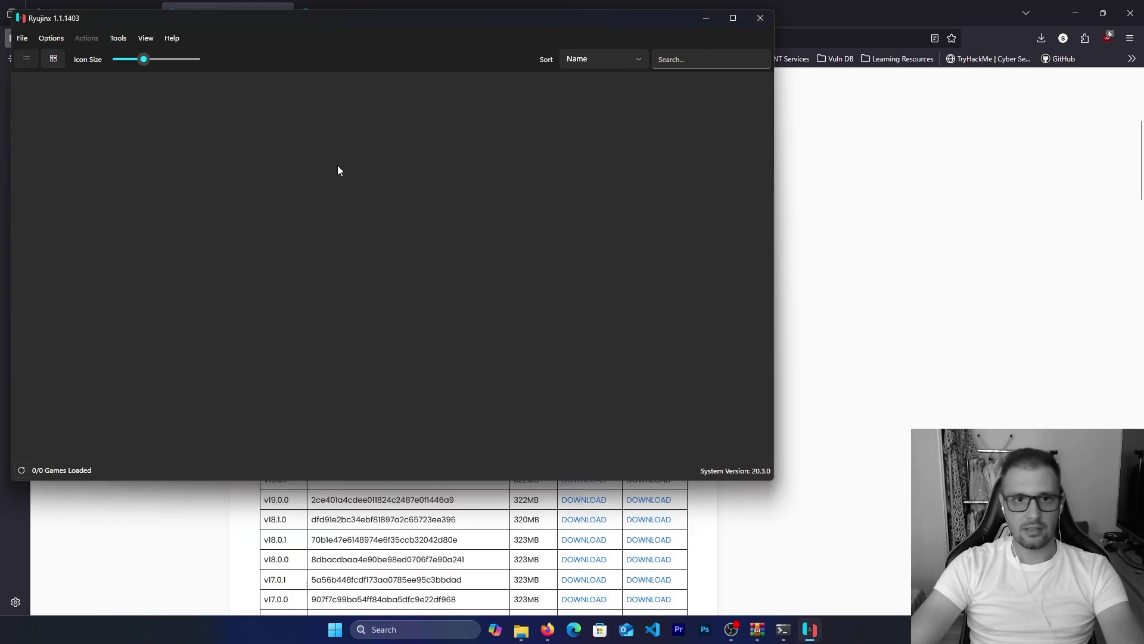
Step: Add D:\games nintendo switch as a game directory in the Ryujinx user interface settings and apply the change
click(22, 38)
mouse_move(52, 40)
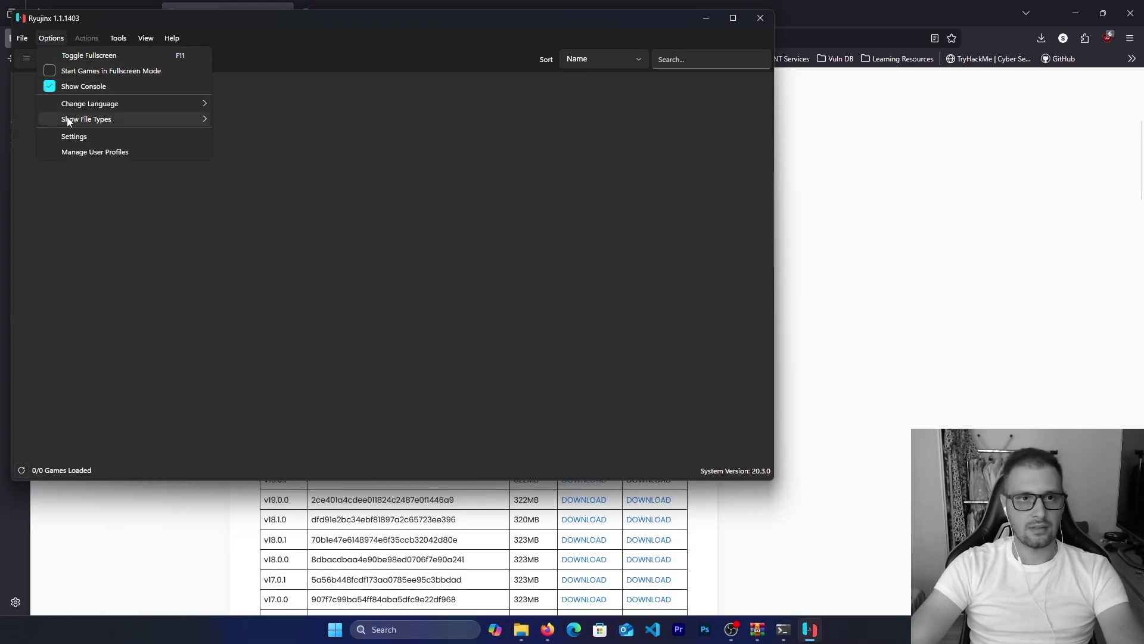
click(74, 136)
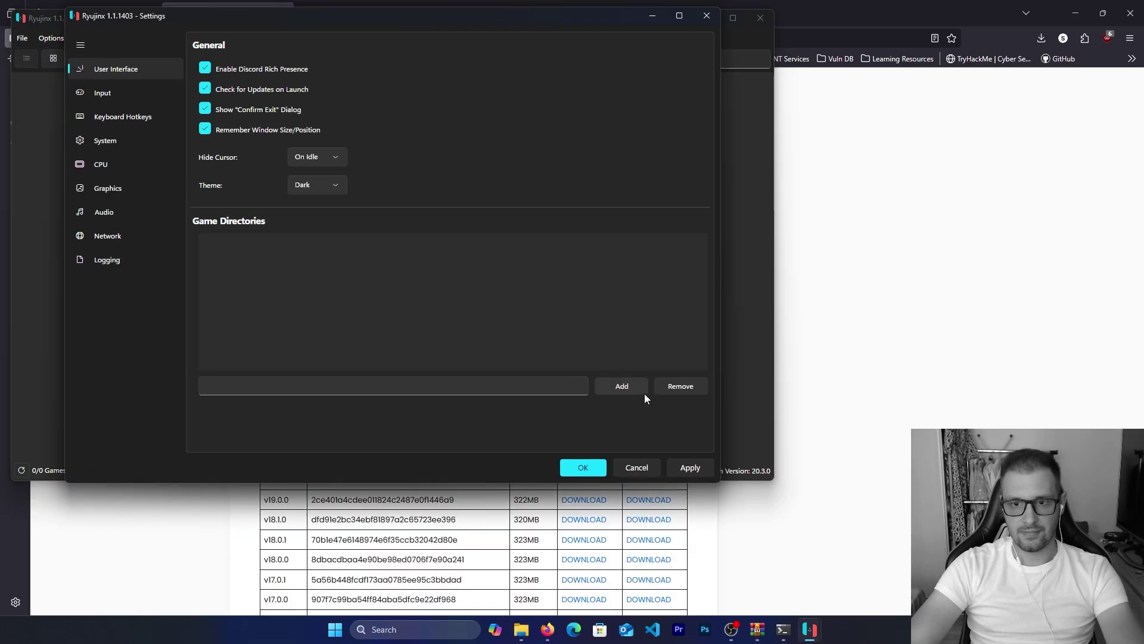
click(622, 386)
scroll(119, 238, down, 3)
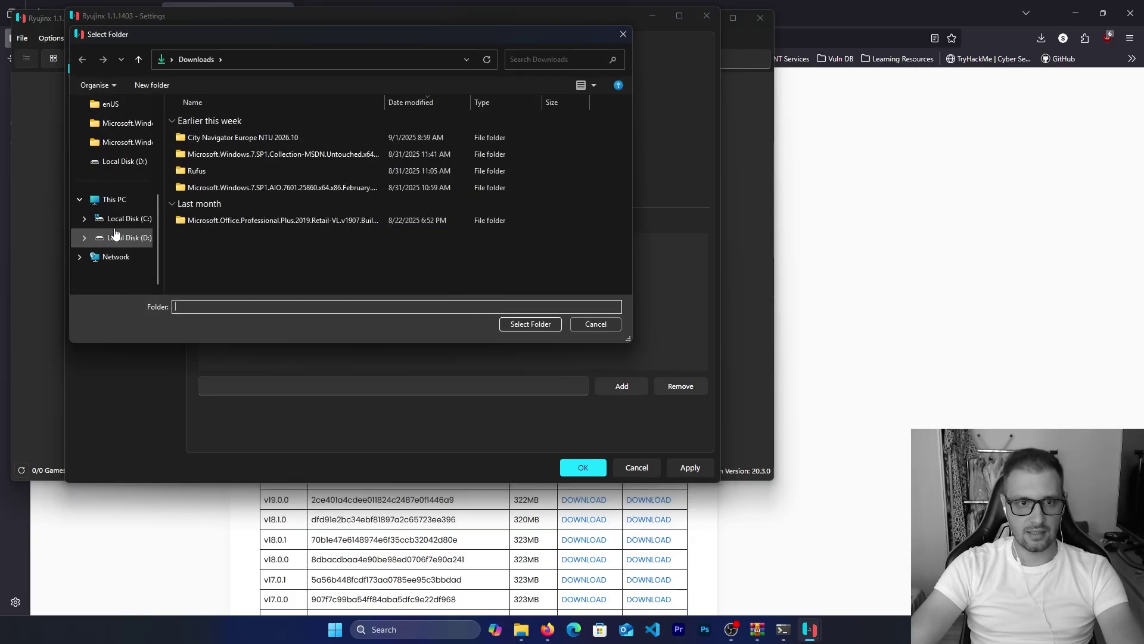
click(115, 231)
scroll(237, 212, down, 3)
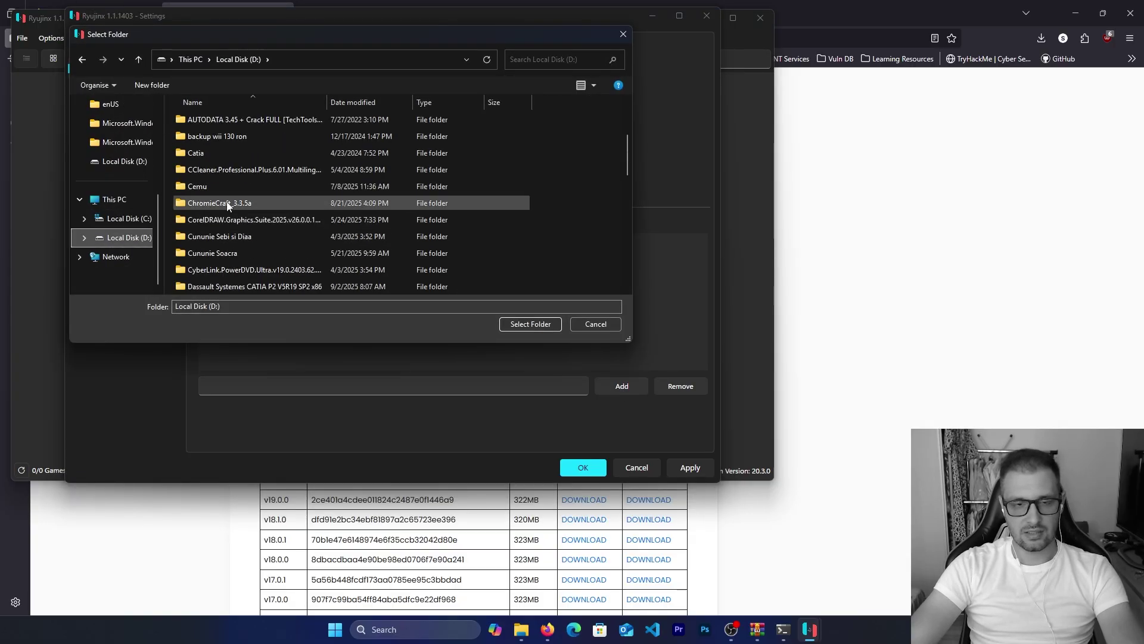
scroll(233, 201, down, 5)
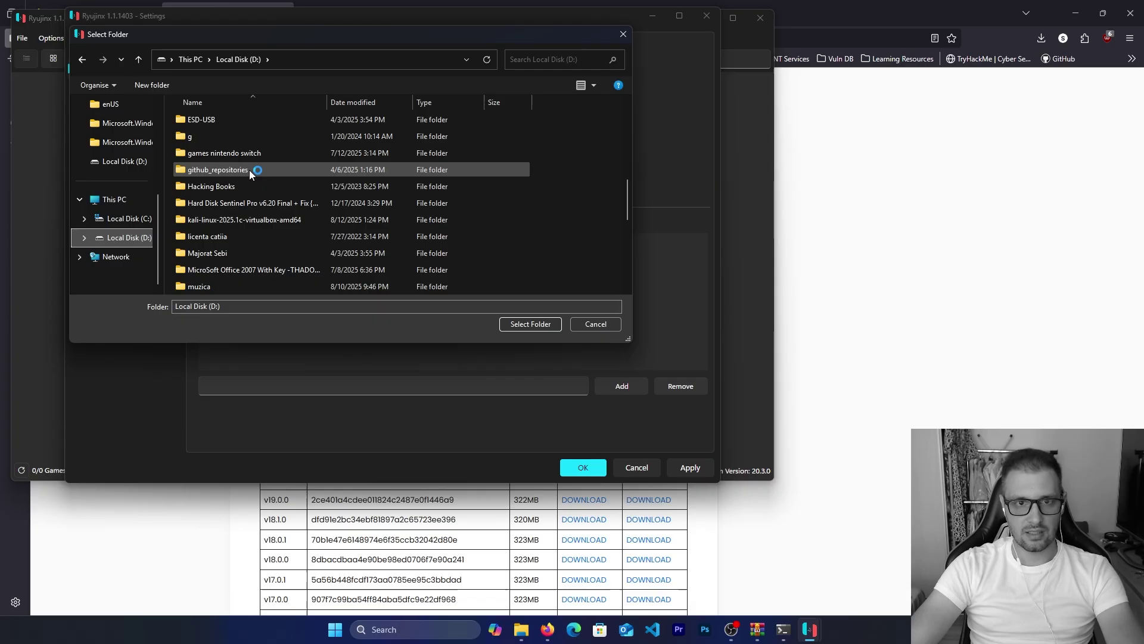
click(241, 154)
click(530, 324)
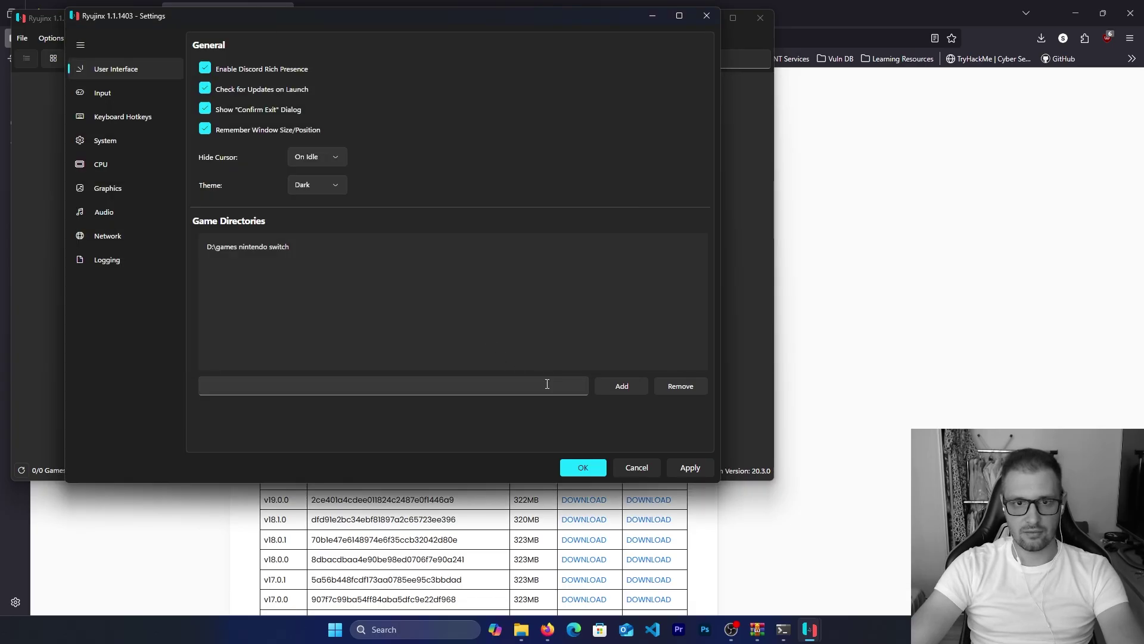
click(670, 471)
click(586, 466)
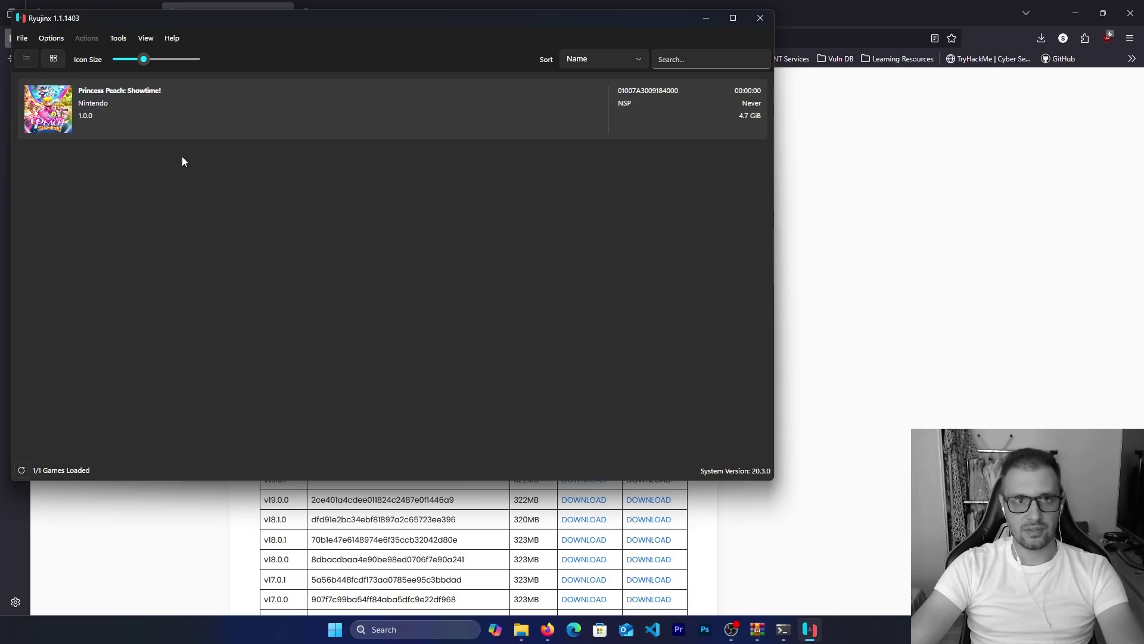
Step: Run the Princess Peach: Showtime! game from the Ryujinx game list
right_click(199, 107)
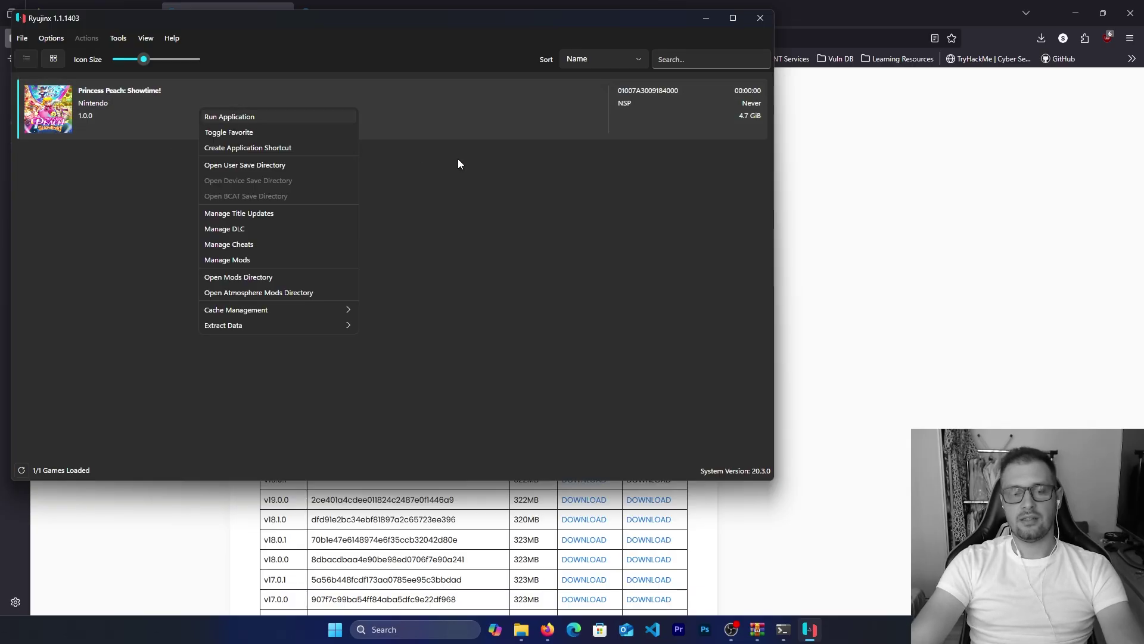
key(Return)
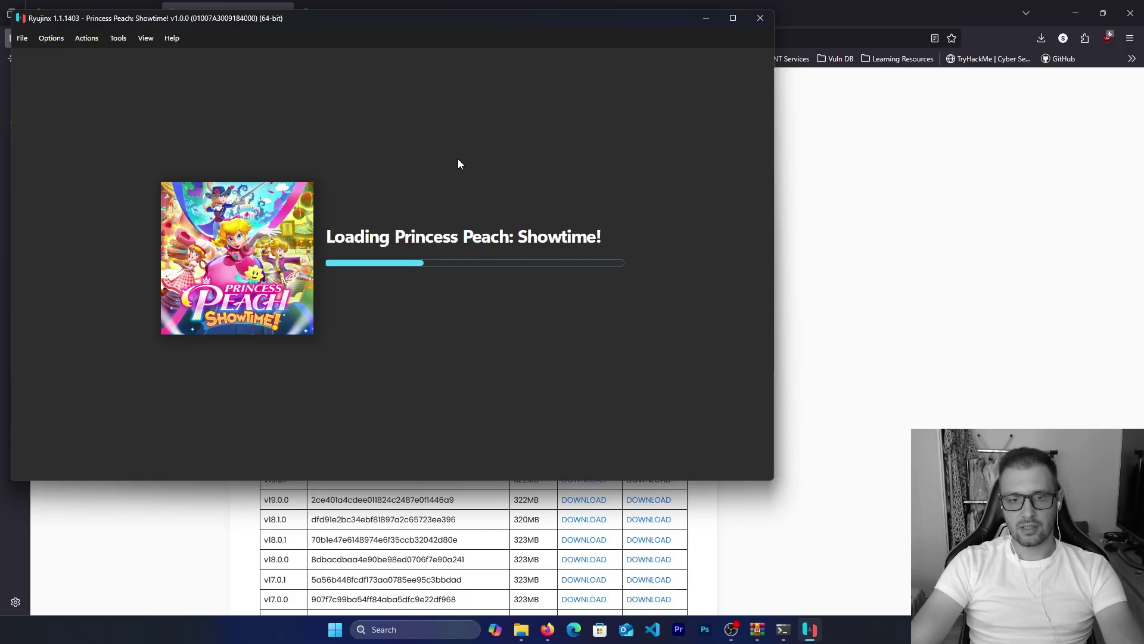
Step: Switch to the browser and examine the firmware versions offered in the Global Firmwares table on the prodkeys.net page
click(864, 270)
scroll(358, 209, down, 10)
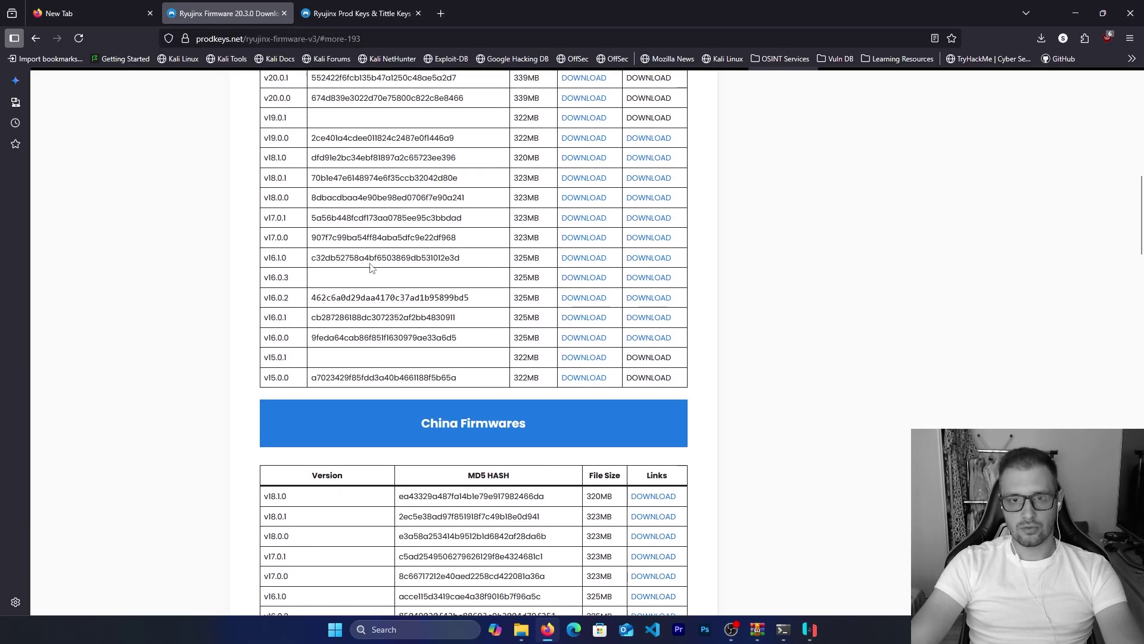
scroll(86, 124, up, 20)
scroll(238, 209, down, 20)
scroll(375, 290, down, 10)
scroll(375, 291, up, 20)
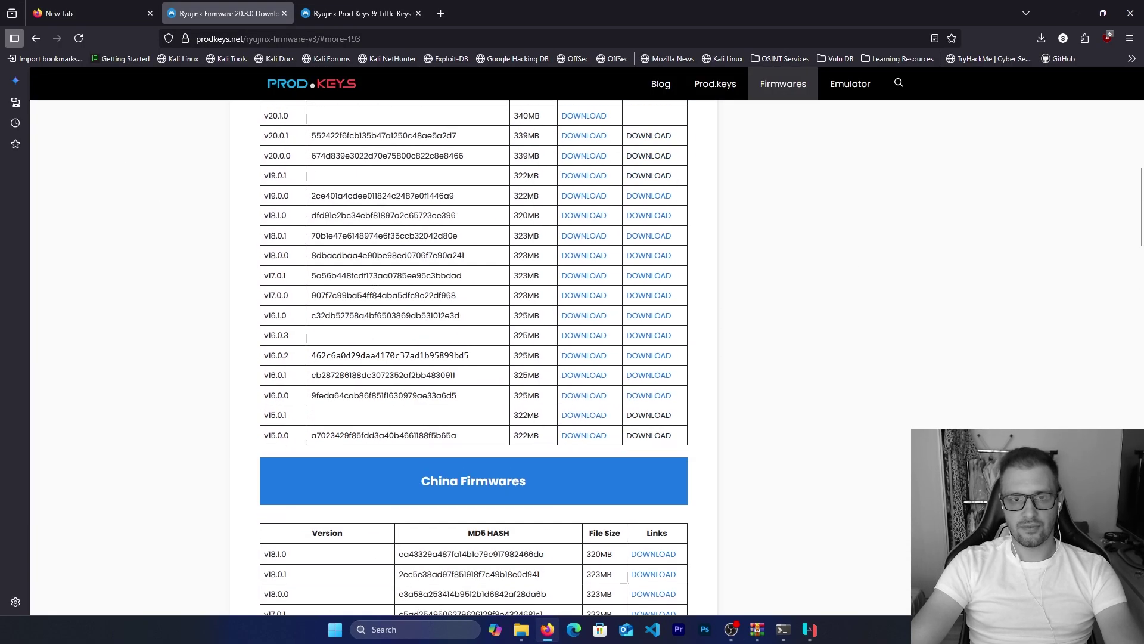
drag(268, 238, 296, 246)
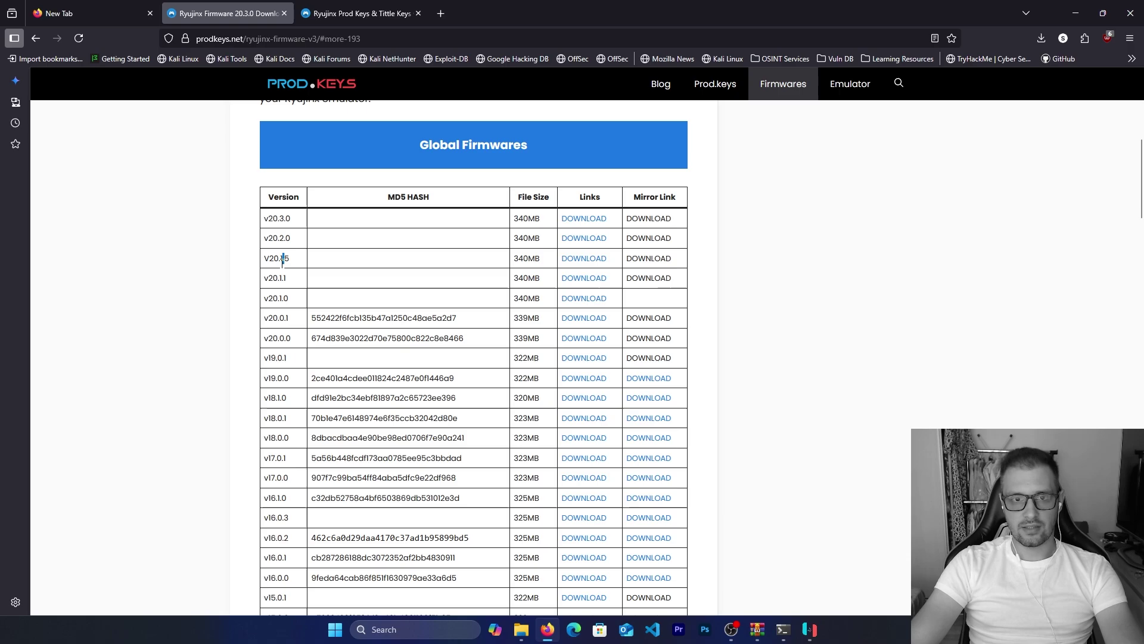
click(275, 296)
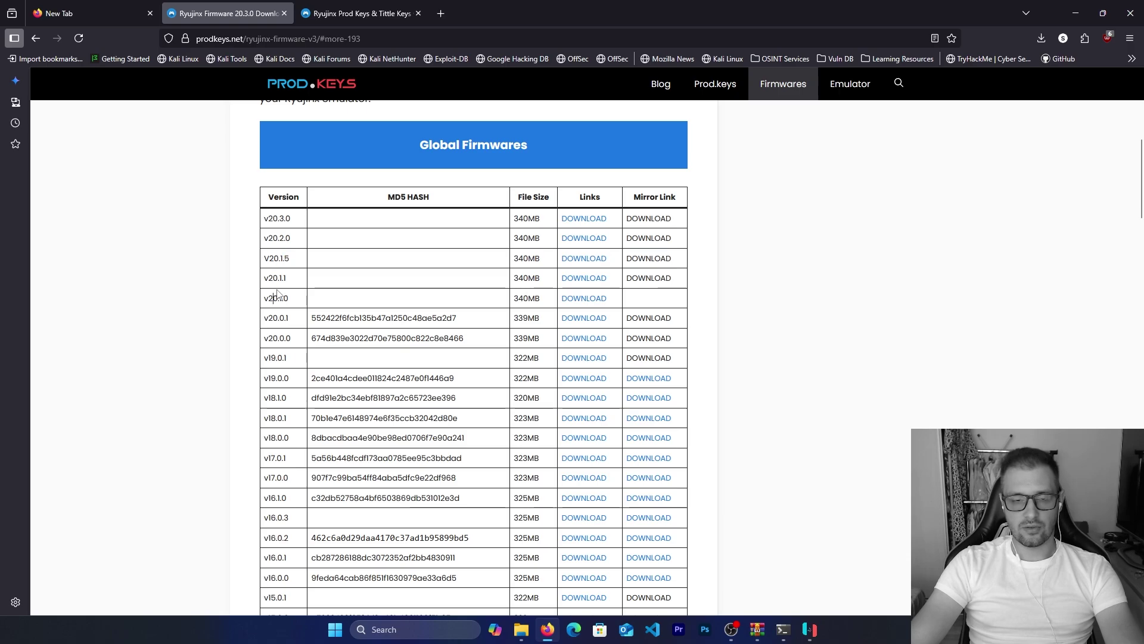
right_click(271, 324)
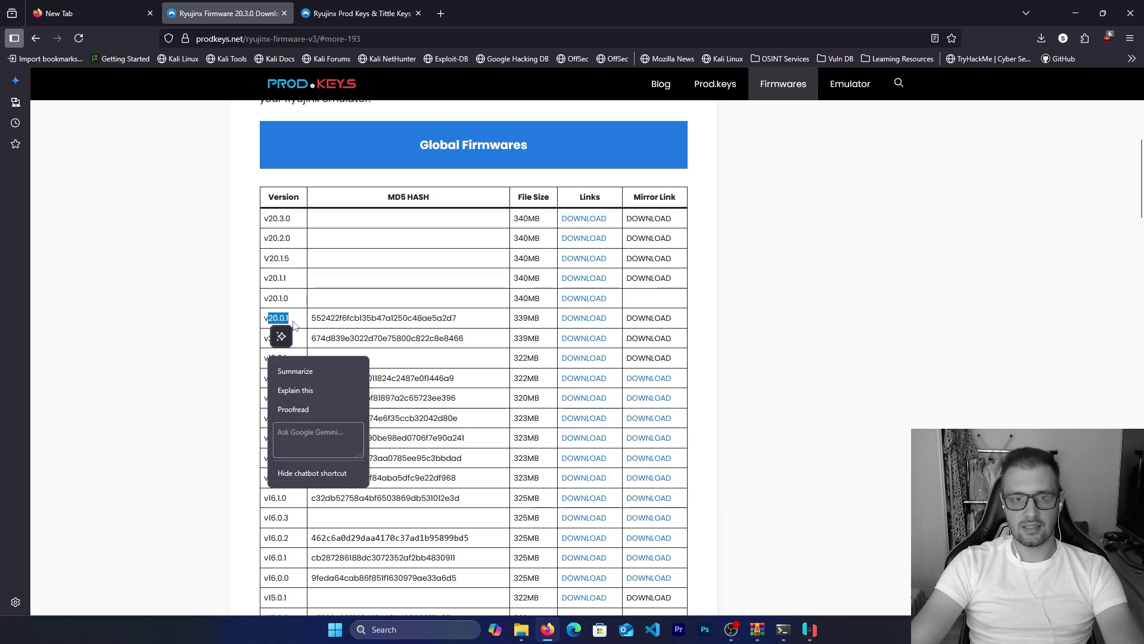
drag(285, 321, 293, 325)
click(291, 325)
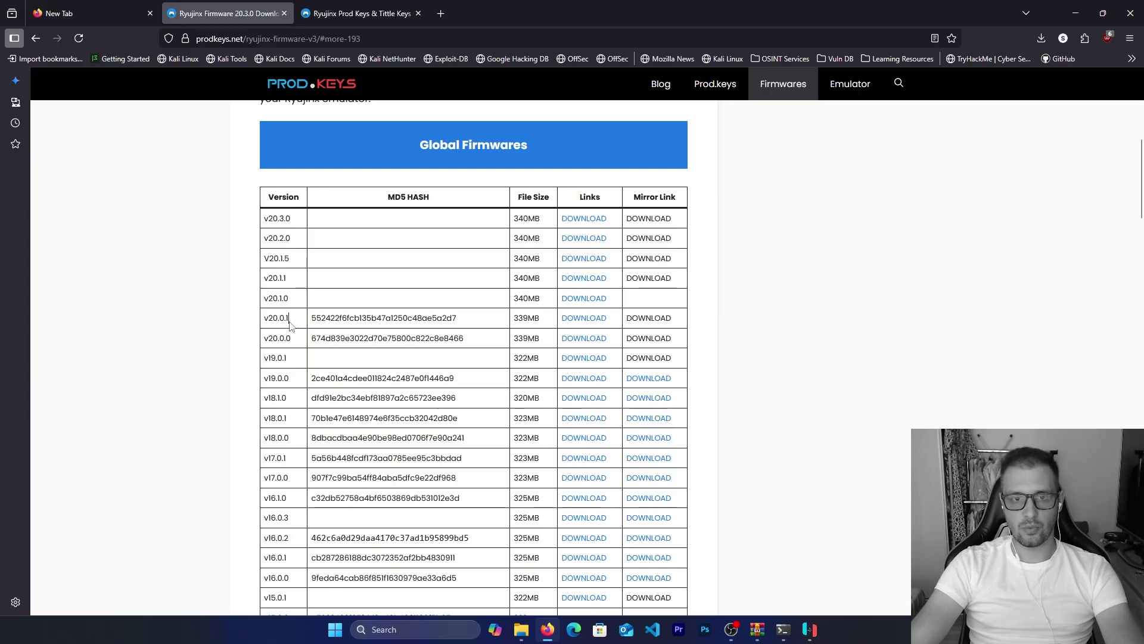
scroll(270, 323, up, 6)
scroll(270, 315, down, 3)
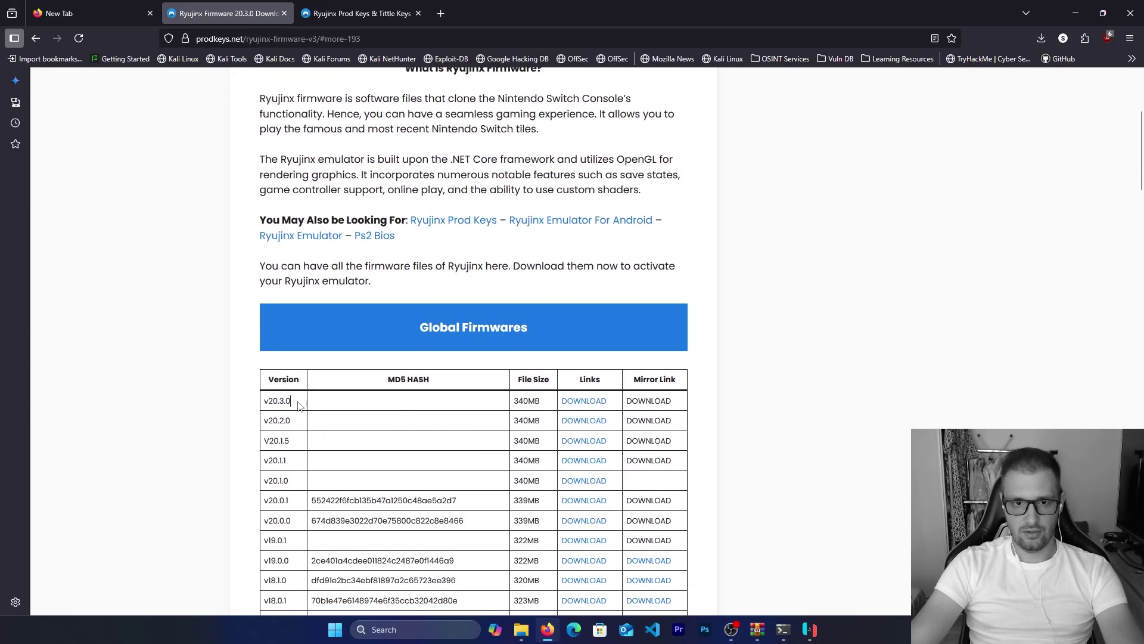
scroll(306, 415, down, 4)
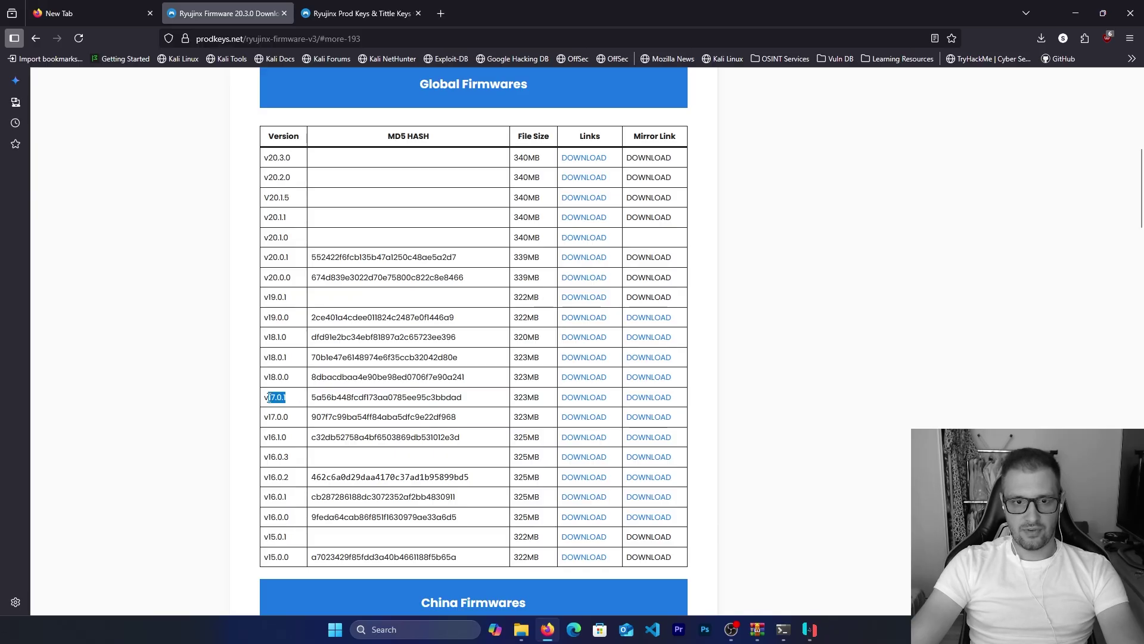